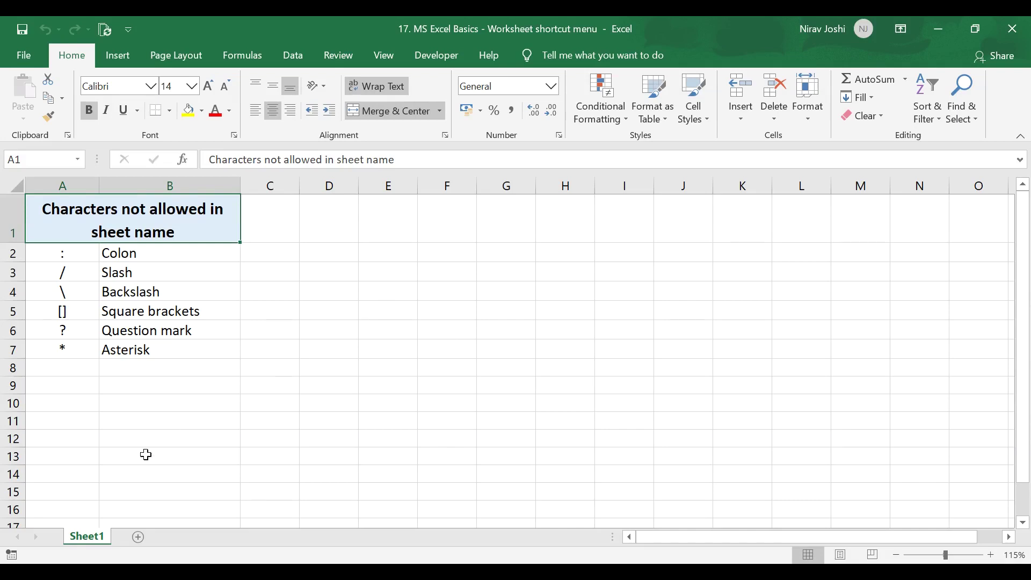
Step: Open the Insert options for Sheet1 and preview the Spreadsheet Solutions templates, including Expense Report, Loan Amortization, Time Card and Sales Report
right_click(98, 544)
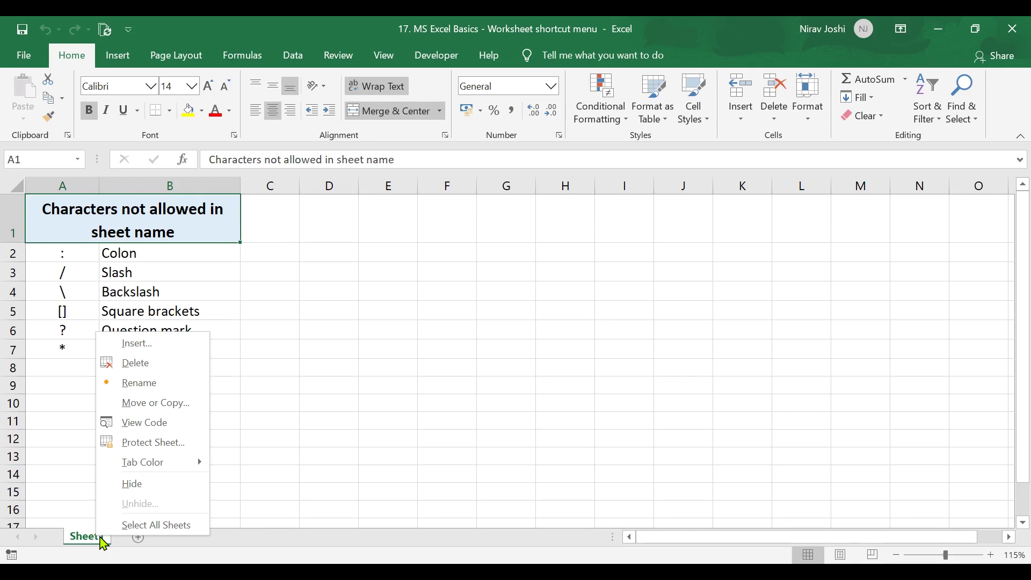
click(146, 346)
drag(238, 222, 595, 204)
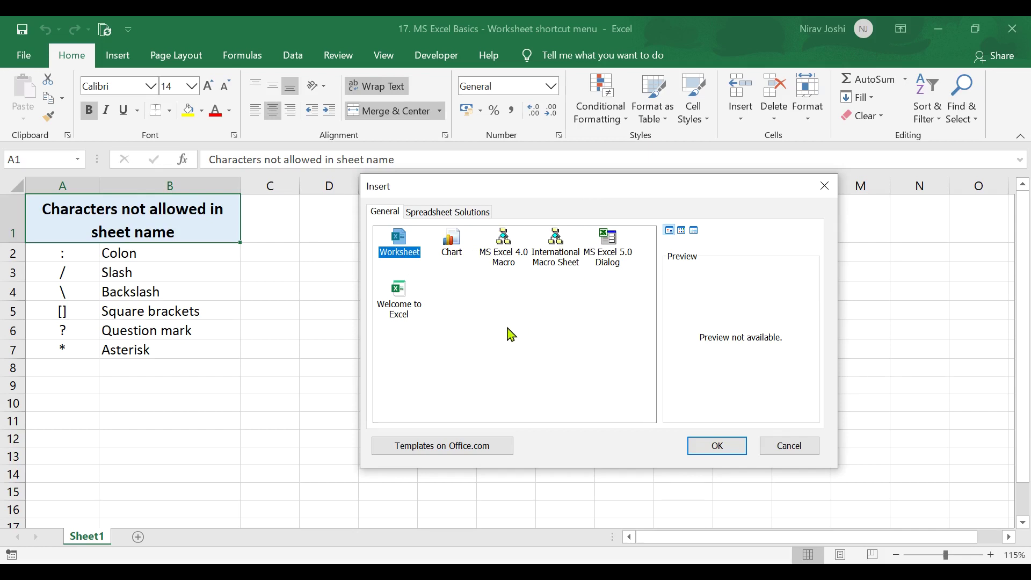
click(463, 212)
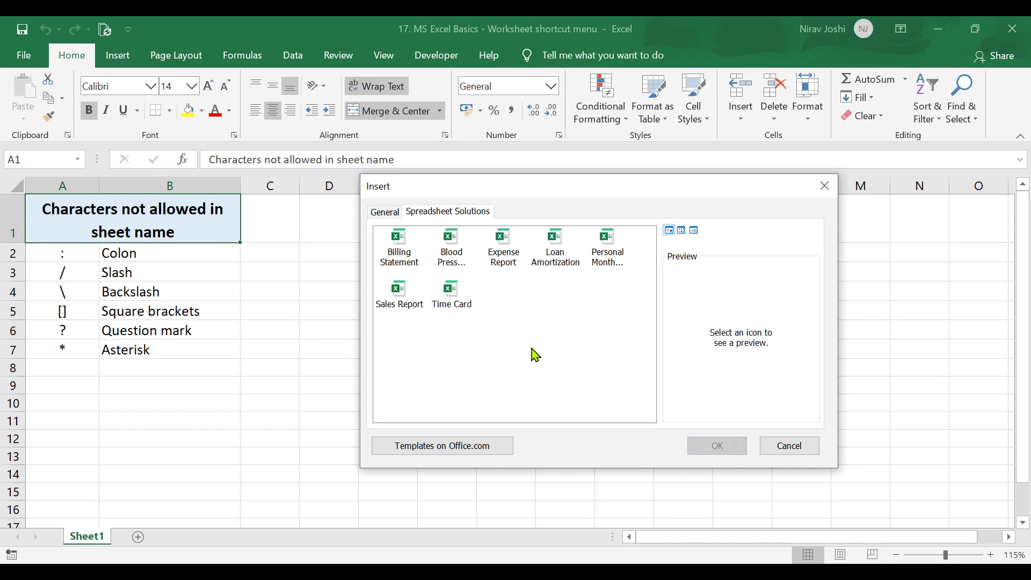
click(502, 262)
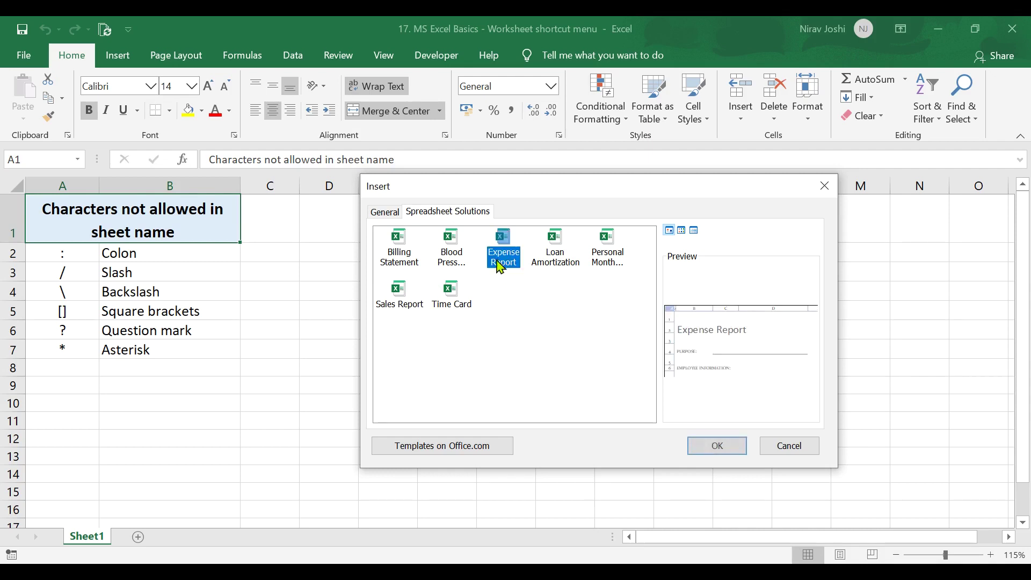
click(549, 258)
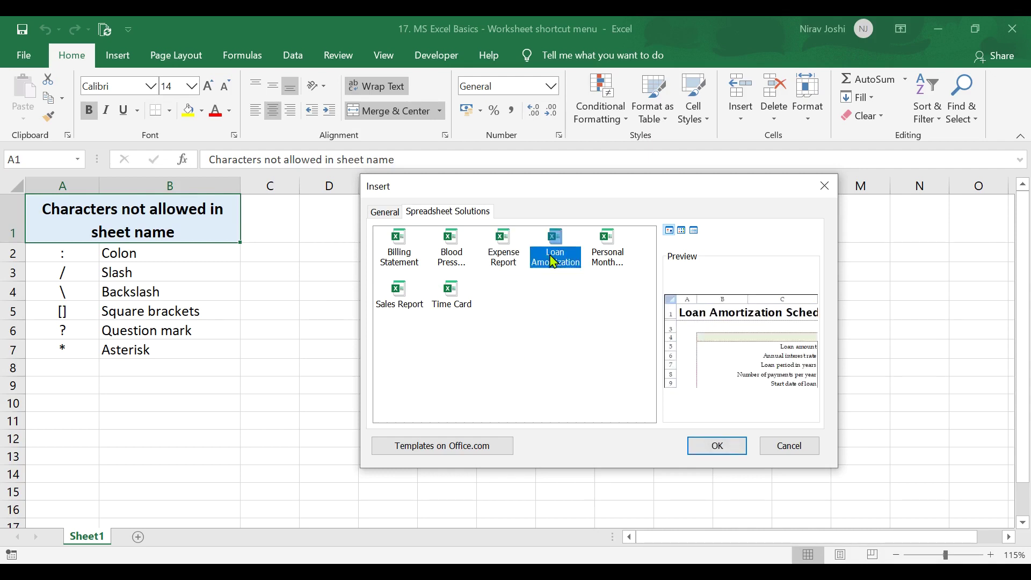
click(617, 263)
click(453, 302)
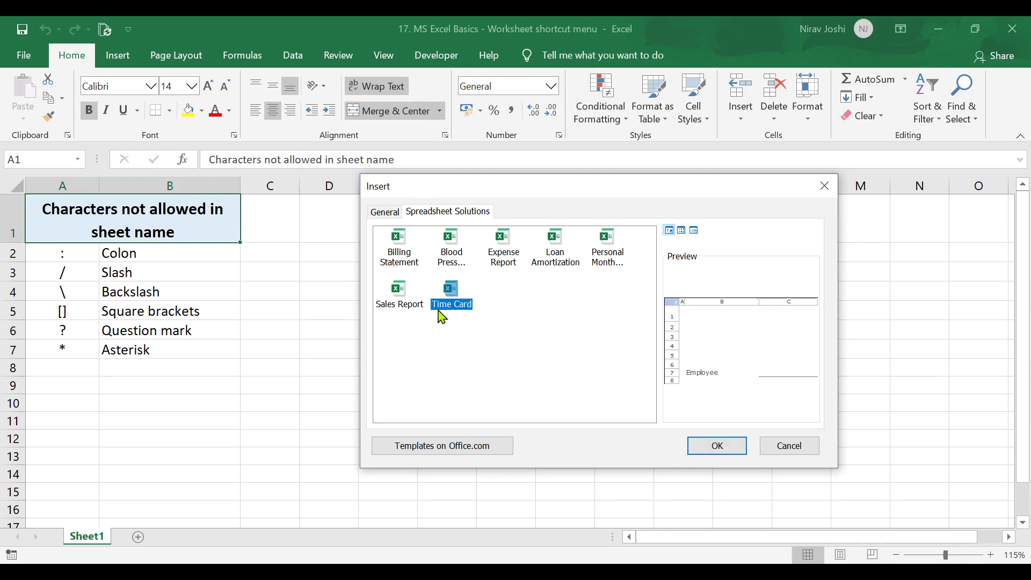
click(418, 304)
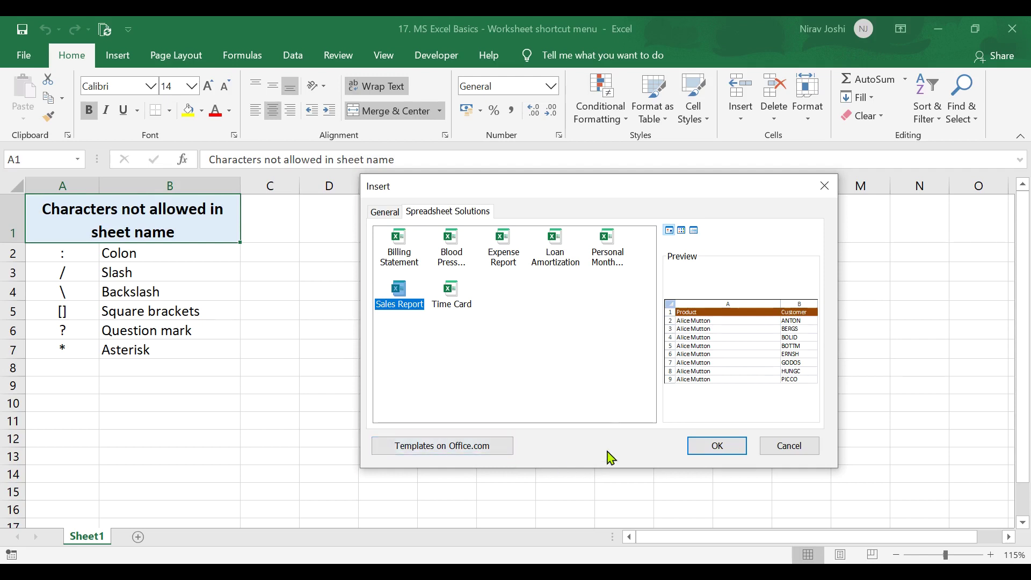
Step: Insert a blank worksheet before Sheet1 using the general Worksheet template
click(394, 214)
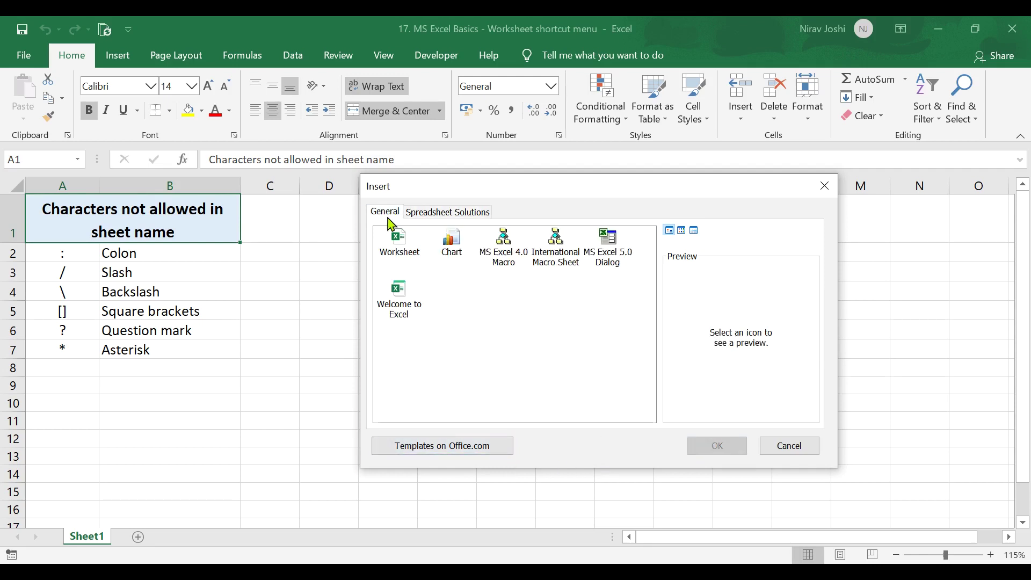
click(398, 244)
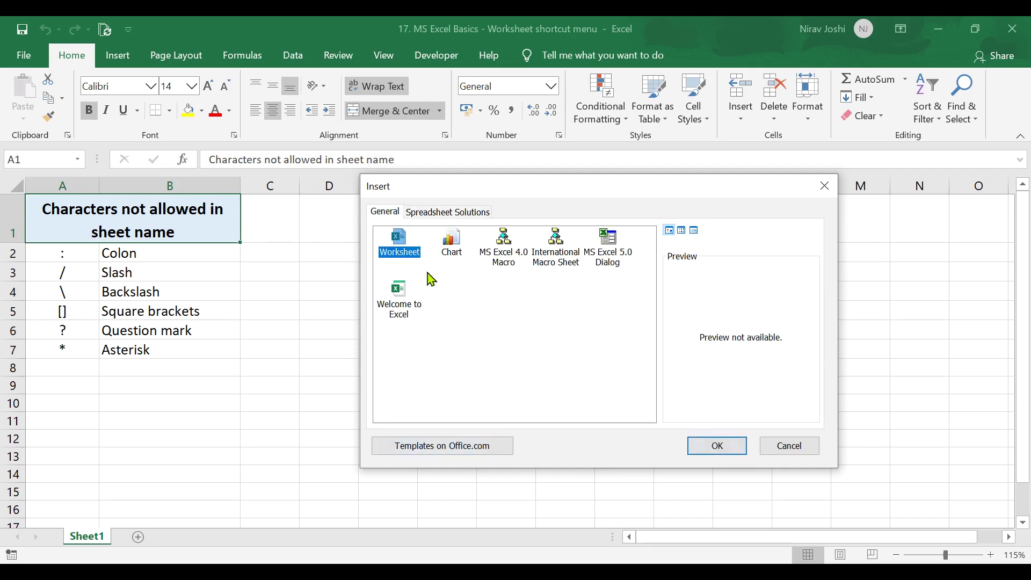
click(713, 450)
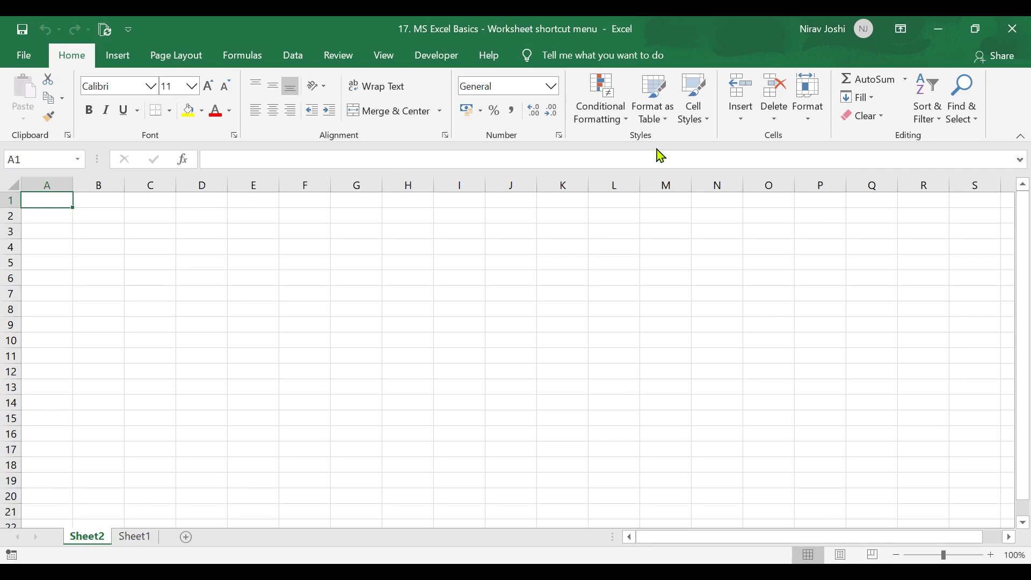
Step: Insert three more blank worksheets: two in succession at the front of the workbook, and one directly after the first sheet
click(748, 123)
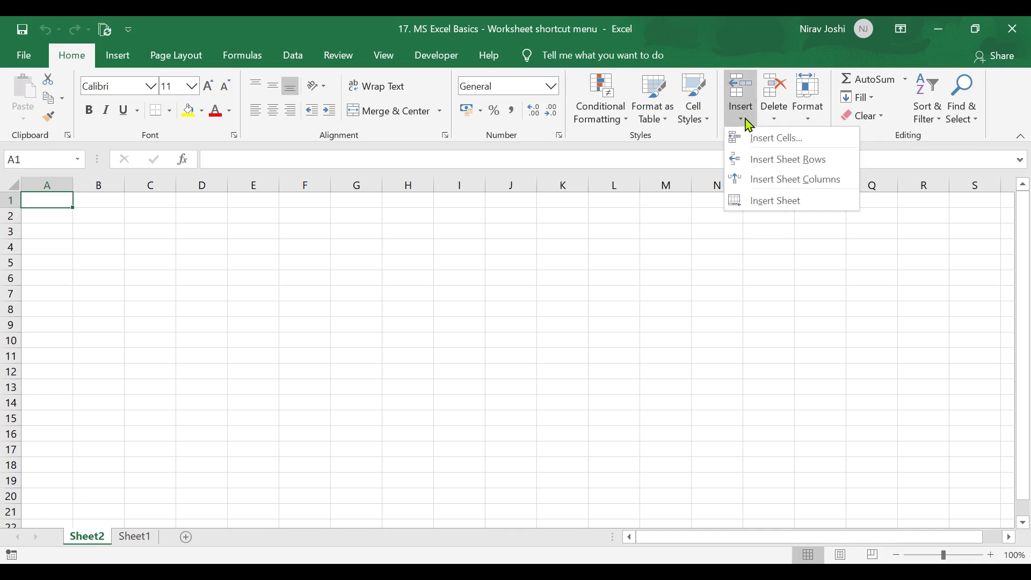
click(771, 200)
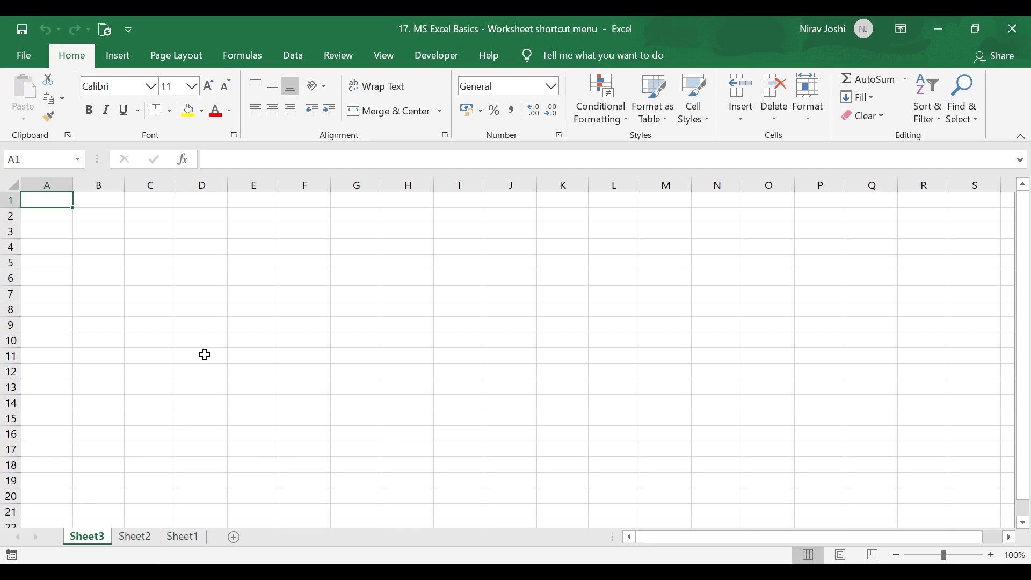
key(shift+F11)
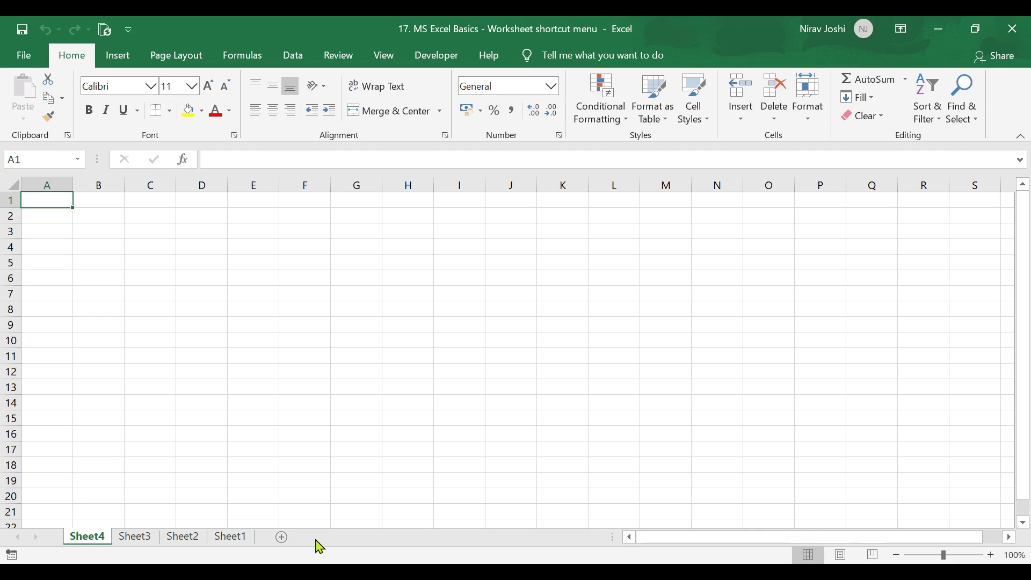
click(281, 538)
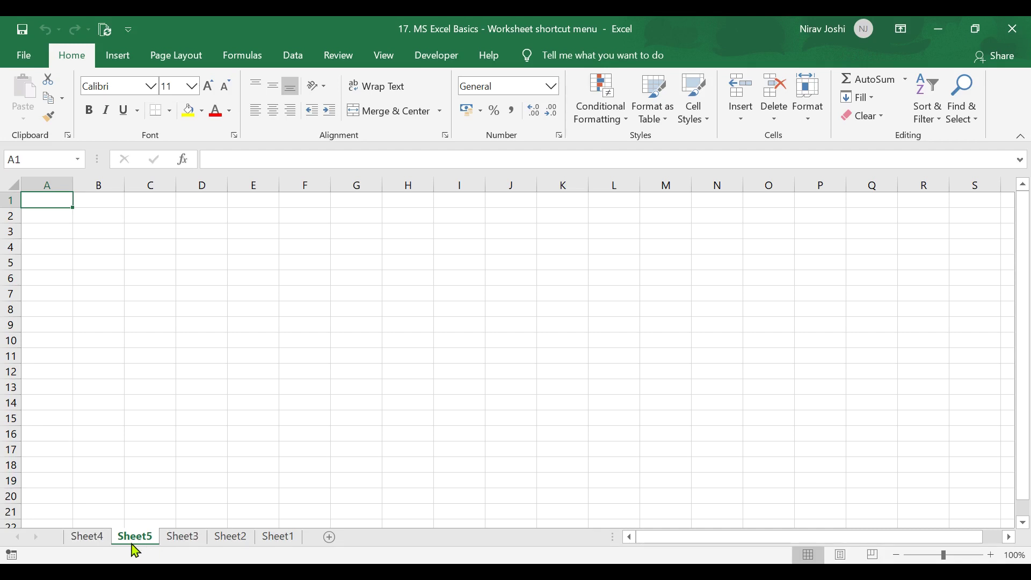
Step: Group Sheet4 and Sheet5, insert two new worksheets at once before Sheet5, and view the new sheets
click(85, 540)
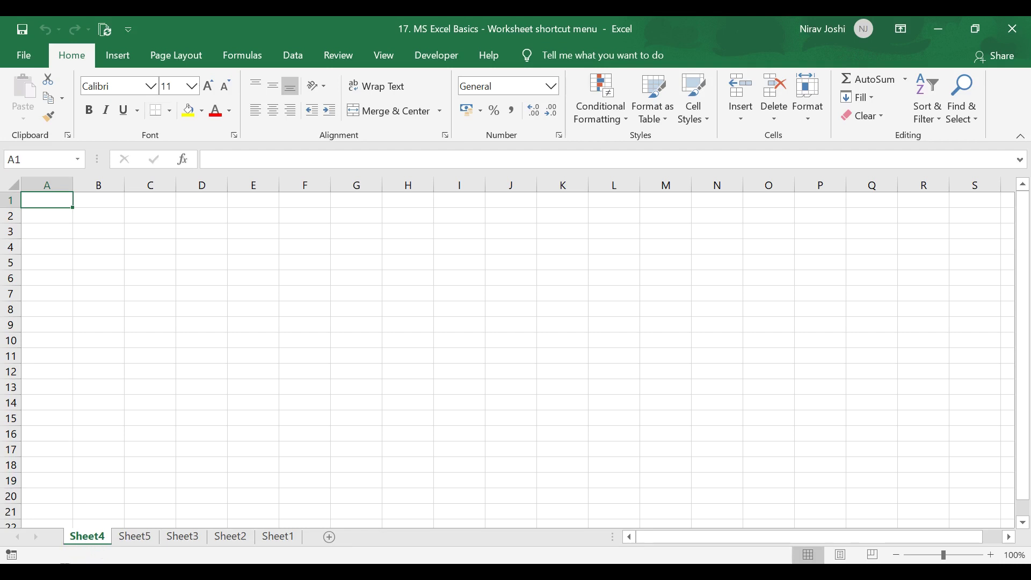
ctrl+click(136, 546)
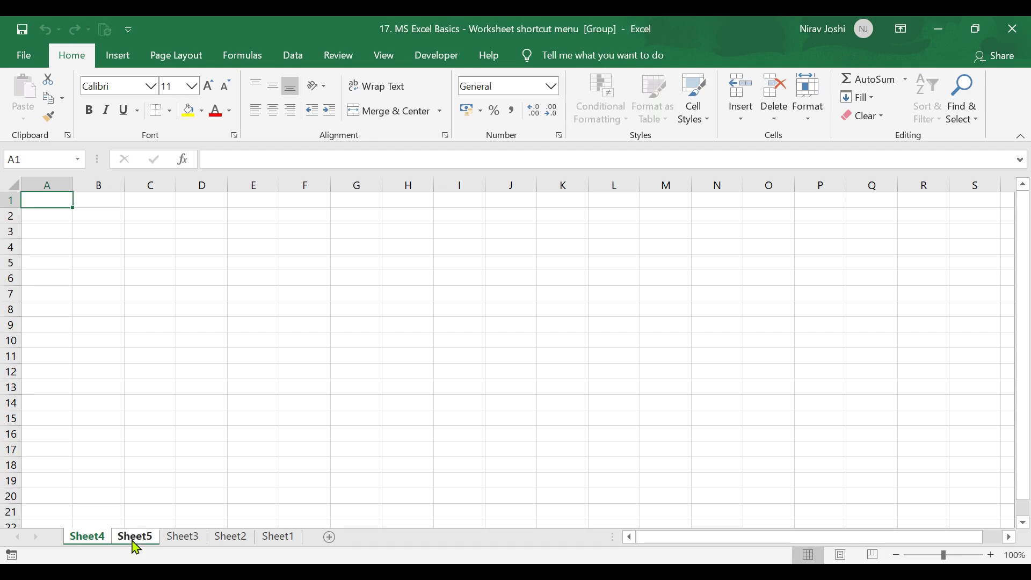
right_click(135, 547)
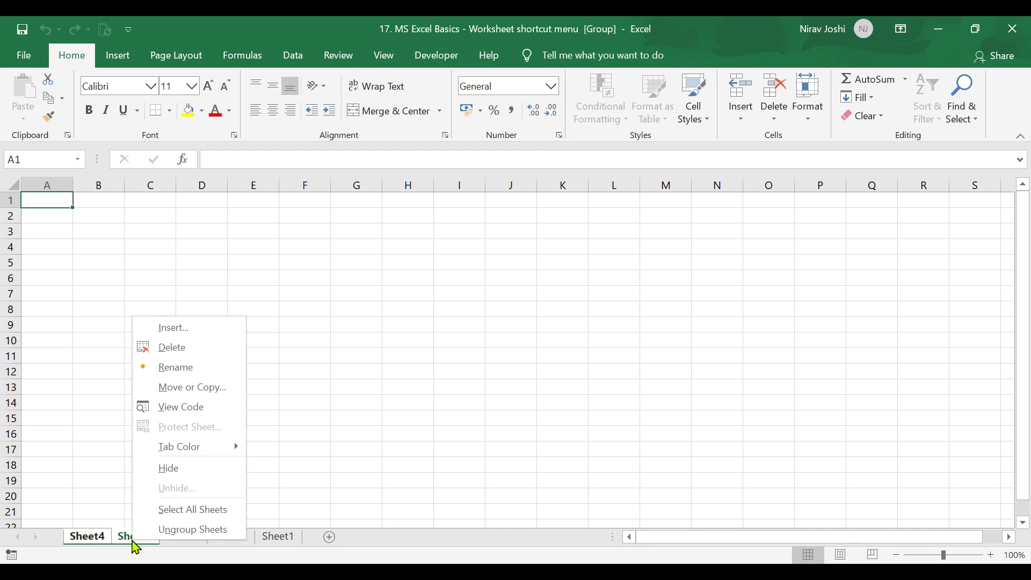
click(189, 334)
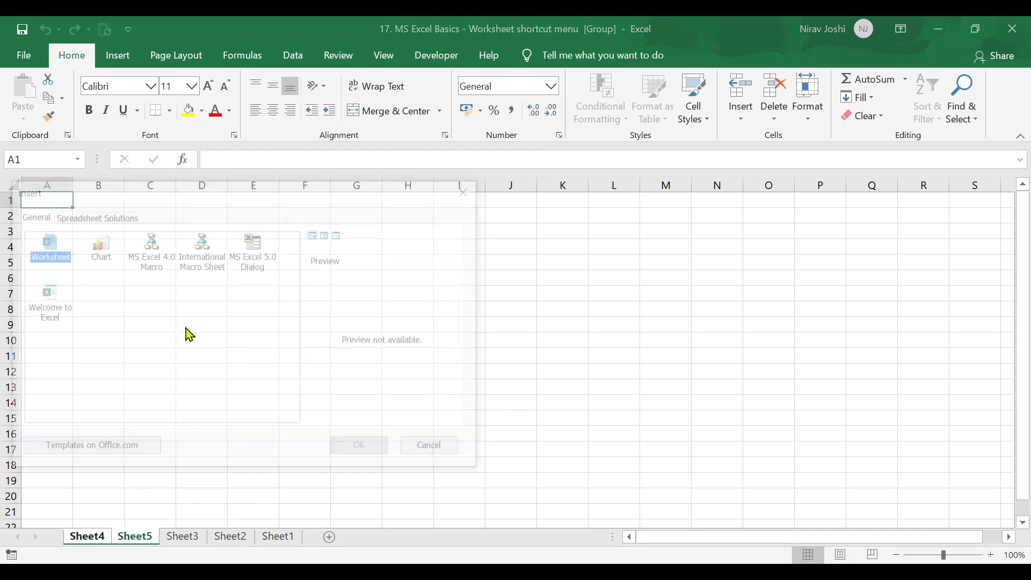
click(355, 451)
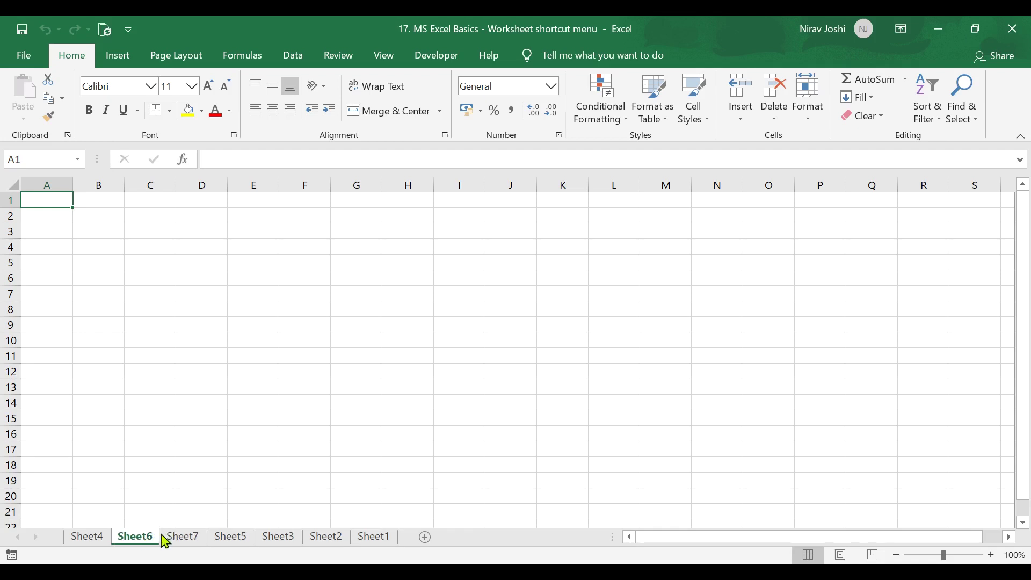
click(182, 539)
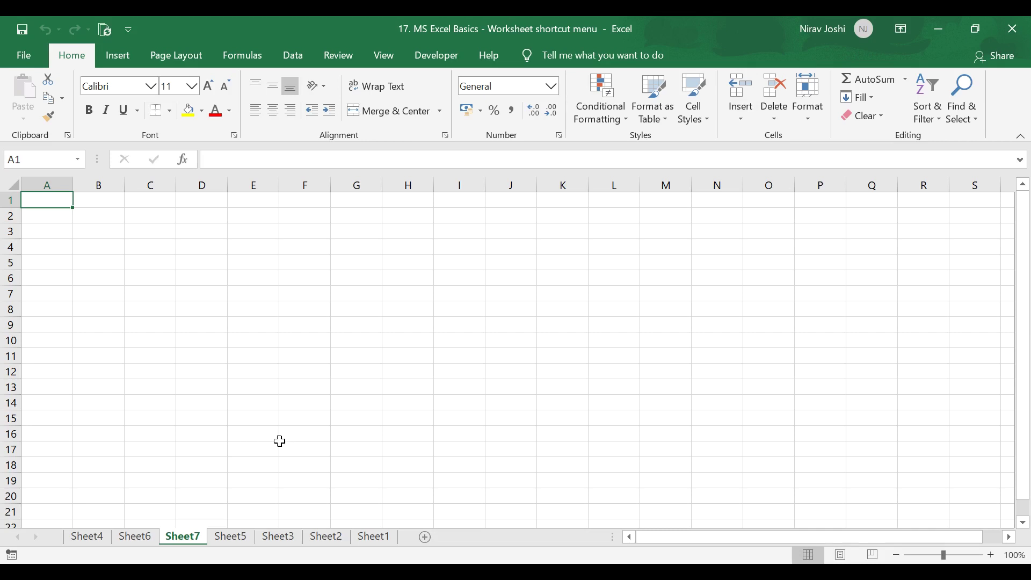
key(ctrl+Page_Up)
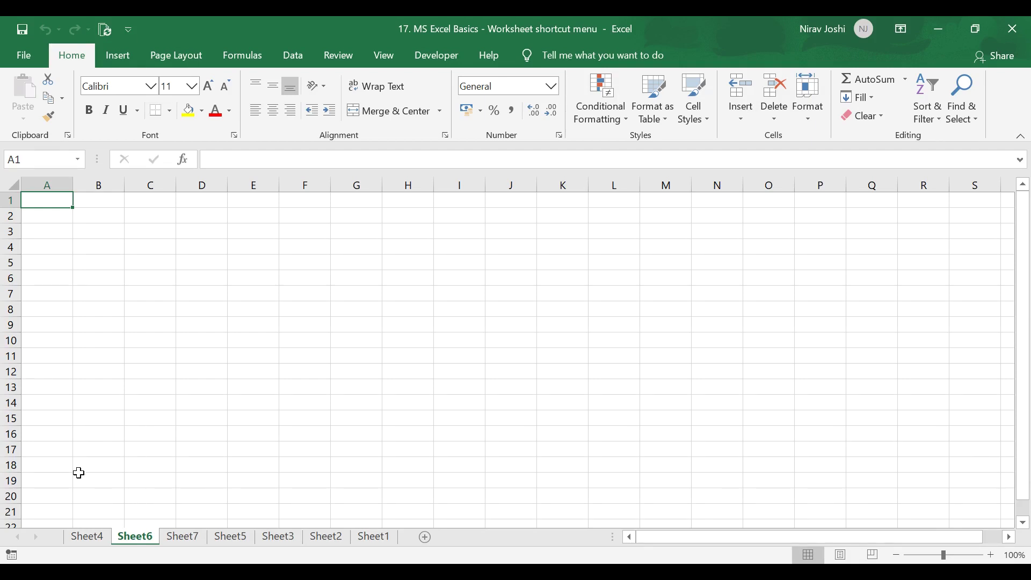
Step: Select the adjacent sheets from Sheet4 through Sheet5 as a group, and return to Sheet4 alone
click(87, 537)
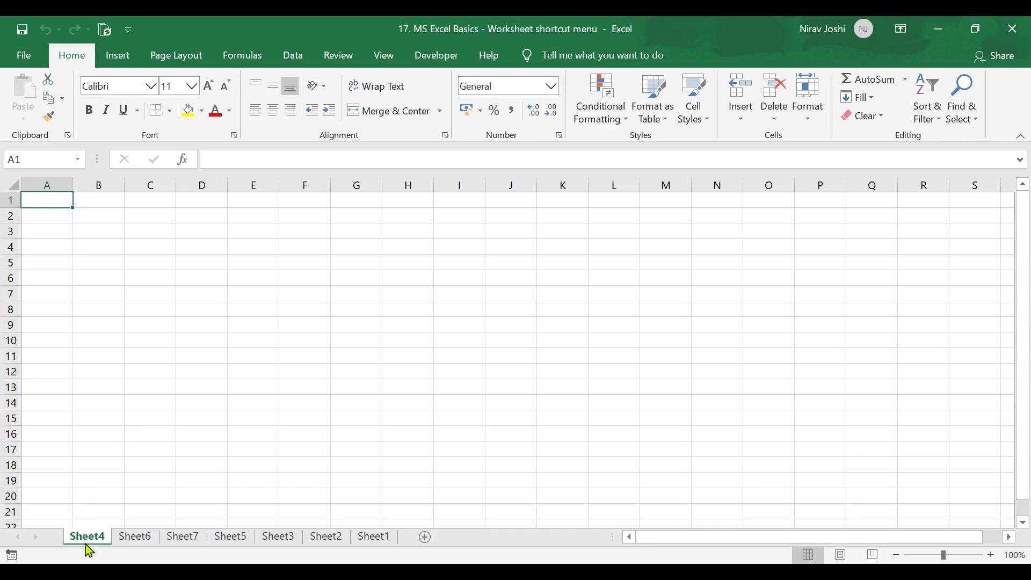
shift+click(243, 539)
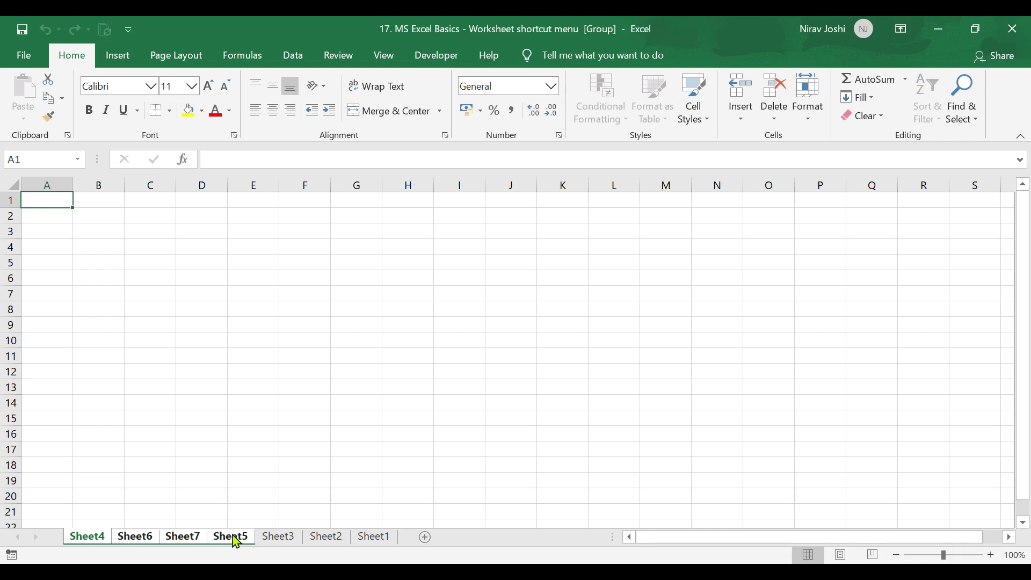
right_click(235, 540)
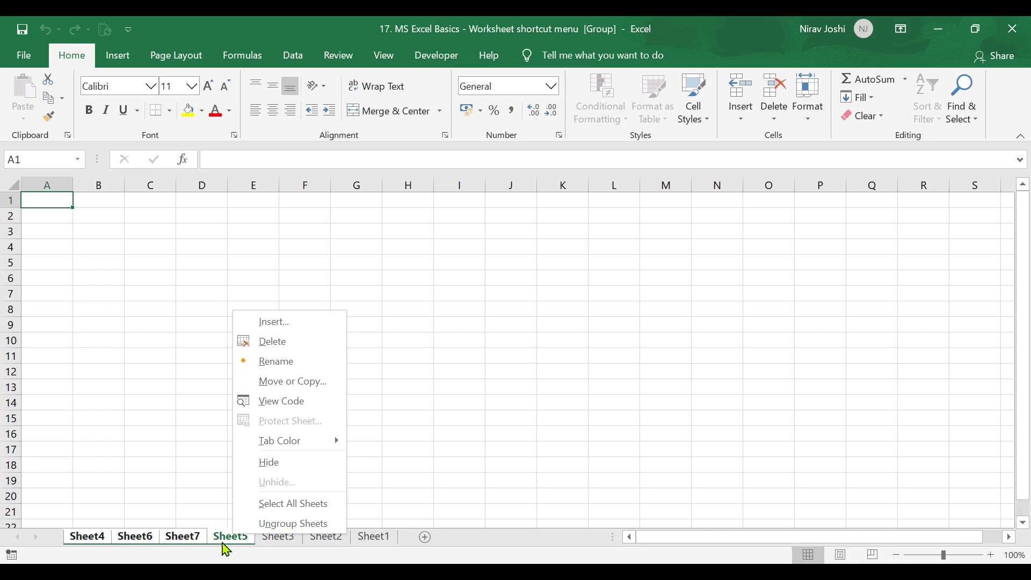
key(Escape)
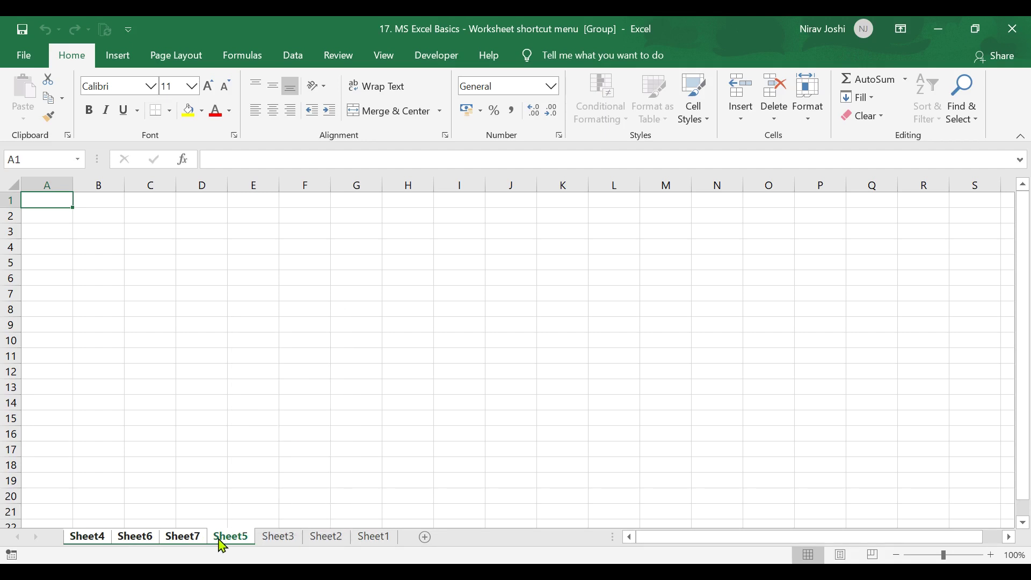
click(64, 538)
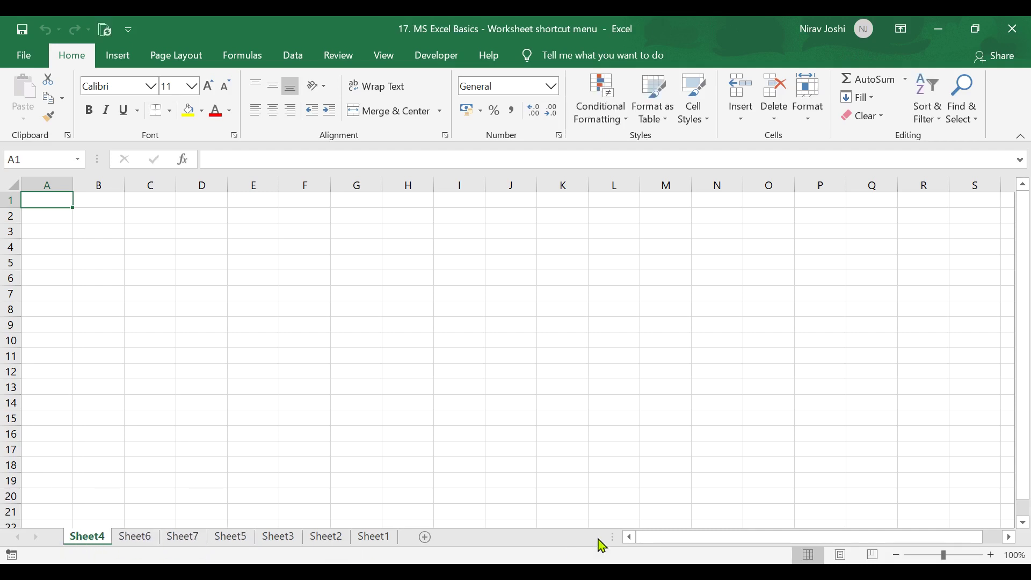
Step: Narrow the sheet tab area and scroll the sheet tabs forward and backward to reach the hidden ones
drag(612, 536, 317, 534)
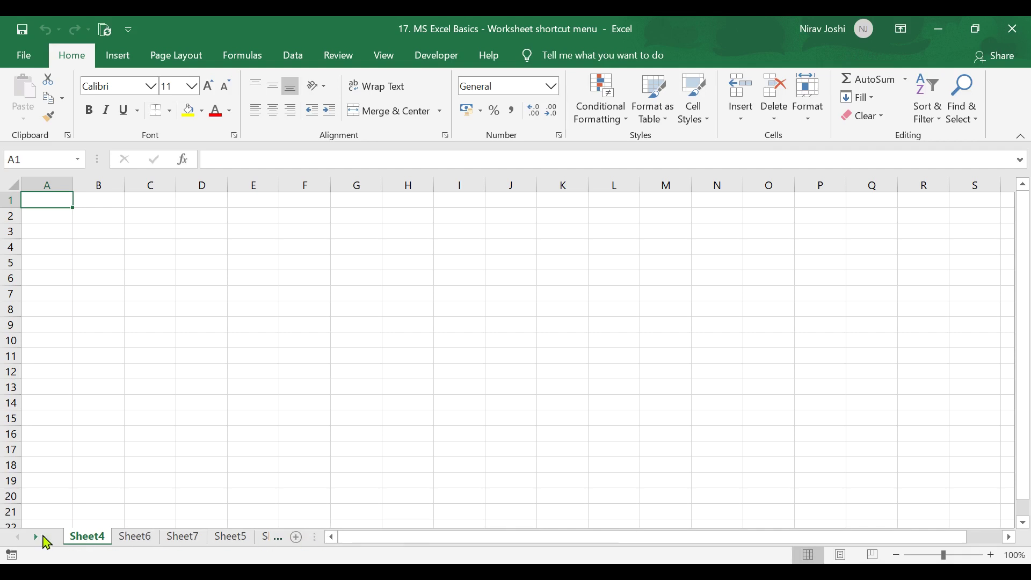
click(36, 537)
click(36, 536)
click(36, 537)
click(36, 537)
click(16, 536)
click(16, 537)
click(16, 536)
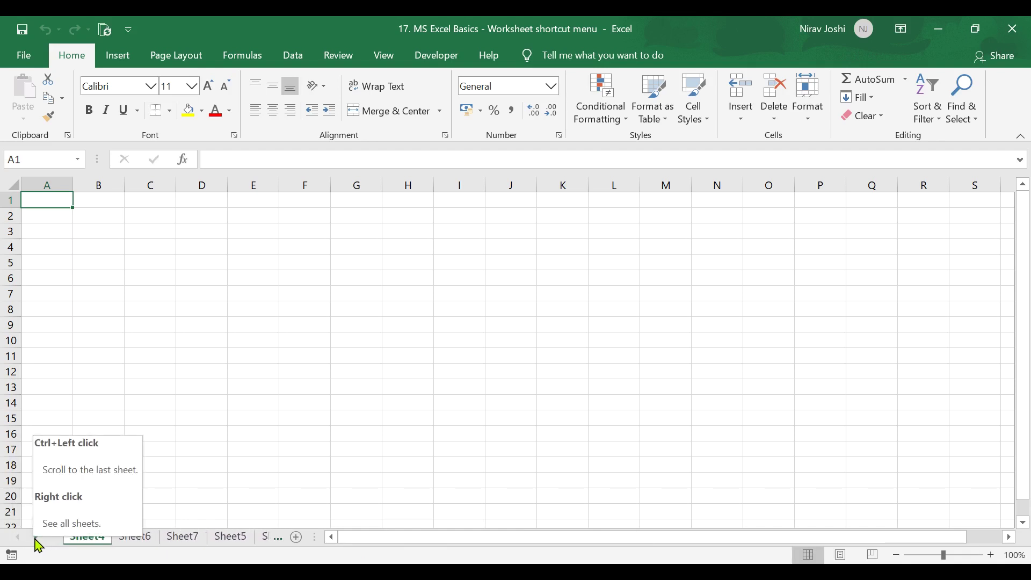
click(35, 537)
click(35, 537)
click(36, 537)
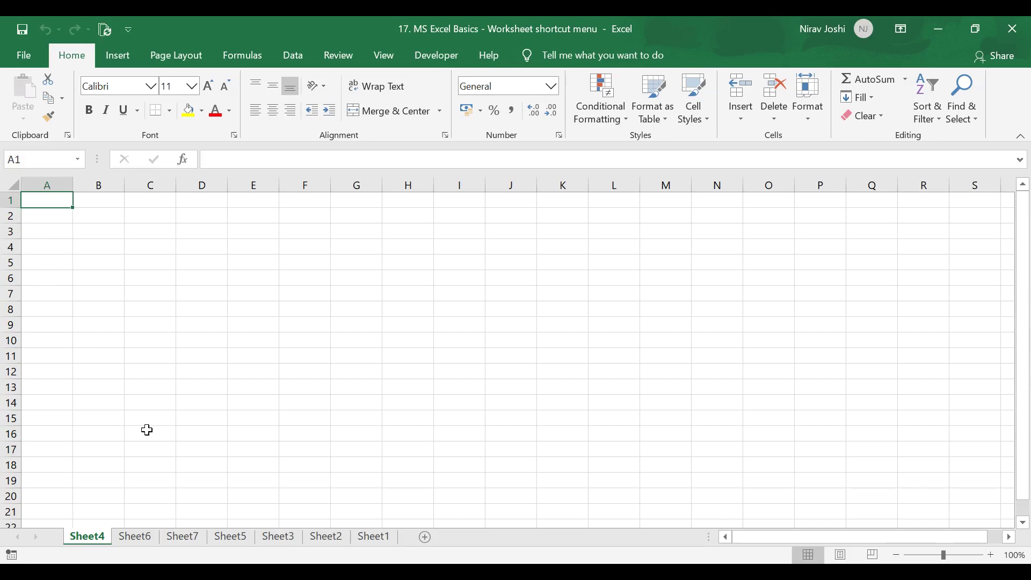
Step: View Sheet7, Sheet5 and Sheet3 in turn
click(189, 539)
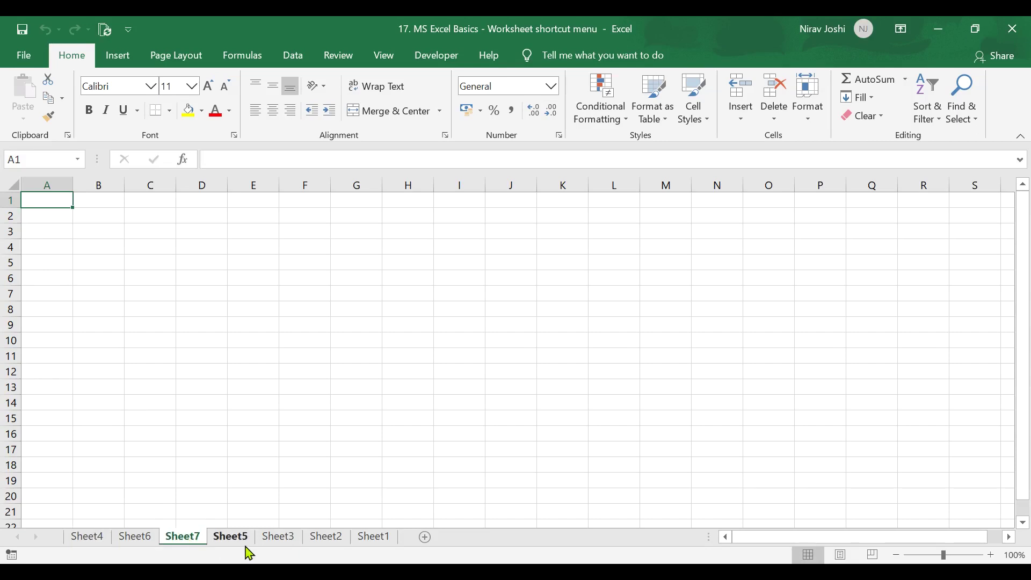
click(230, 539)
click(280, 540)
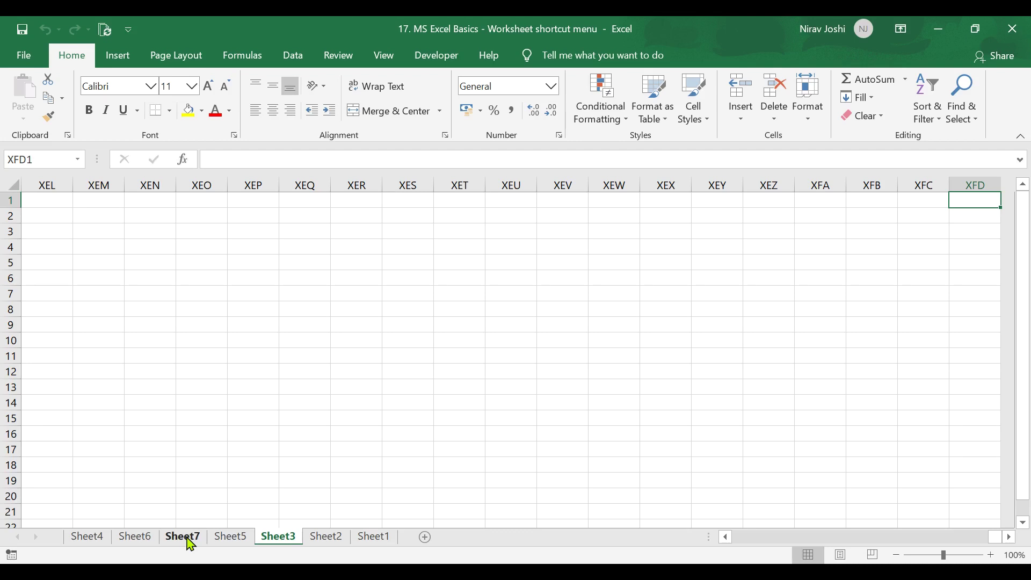
Step: Move sheet by sheet back from Sheet3 to Sheet6, forward again to Sheet3, and return to Sheet7
key(ctrl+Page_Up)
key(ctrl+Page_Up)
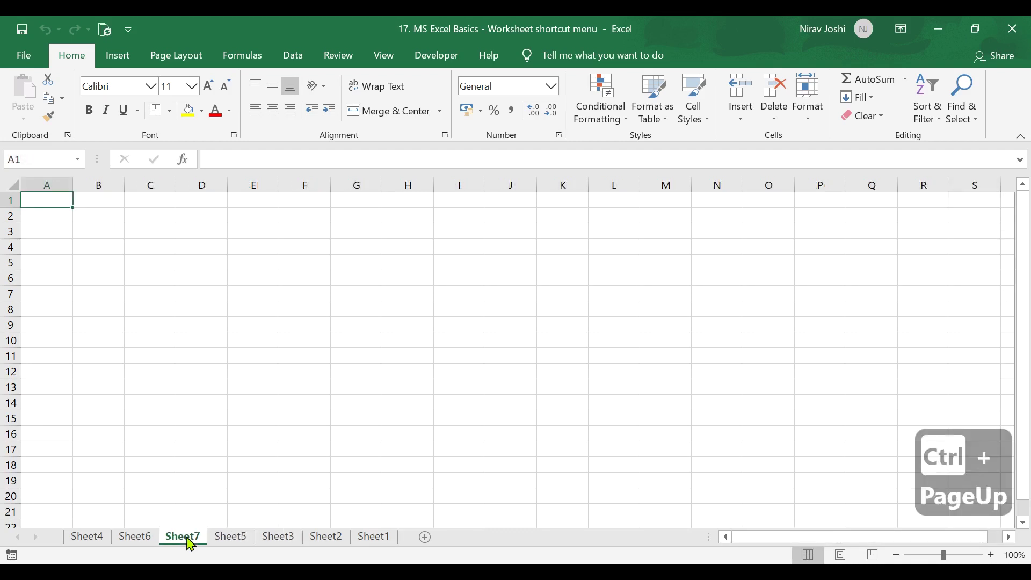
key(ctrl+Page_Up)
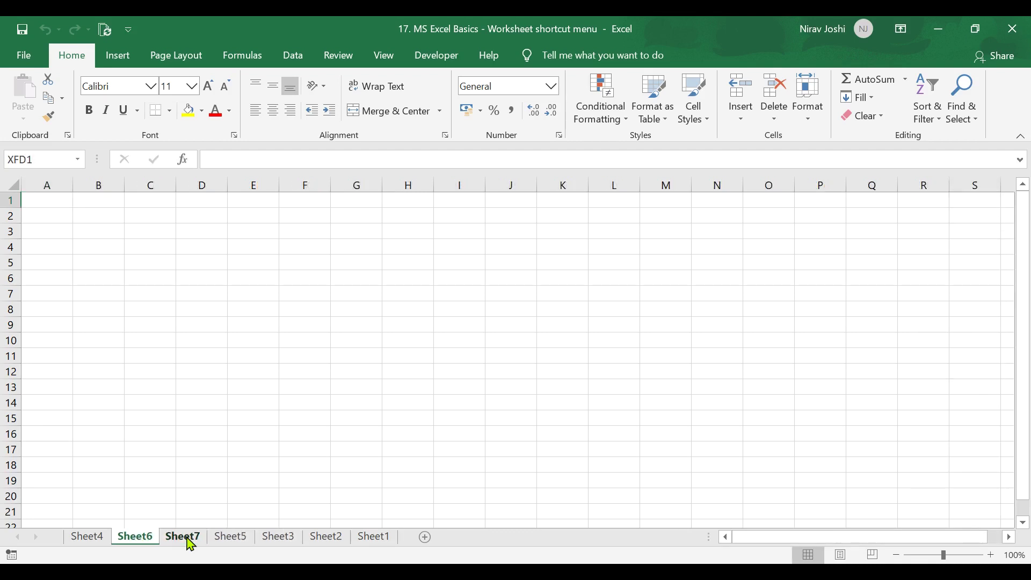
key(ctrl+Page_Down)
key(ctrl+Page_Down)
key(ctrl+Page_Down)
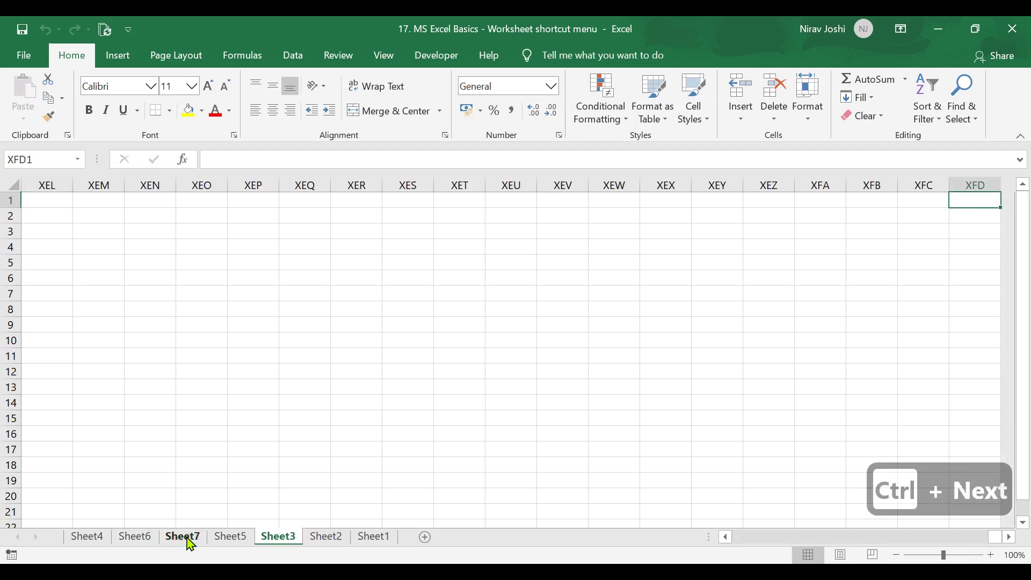
click(189, 540)
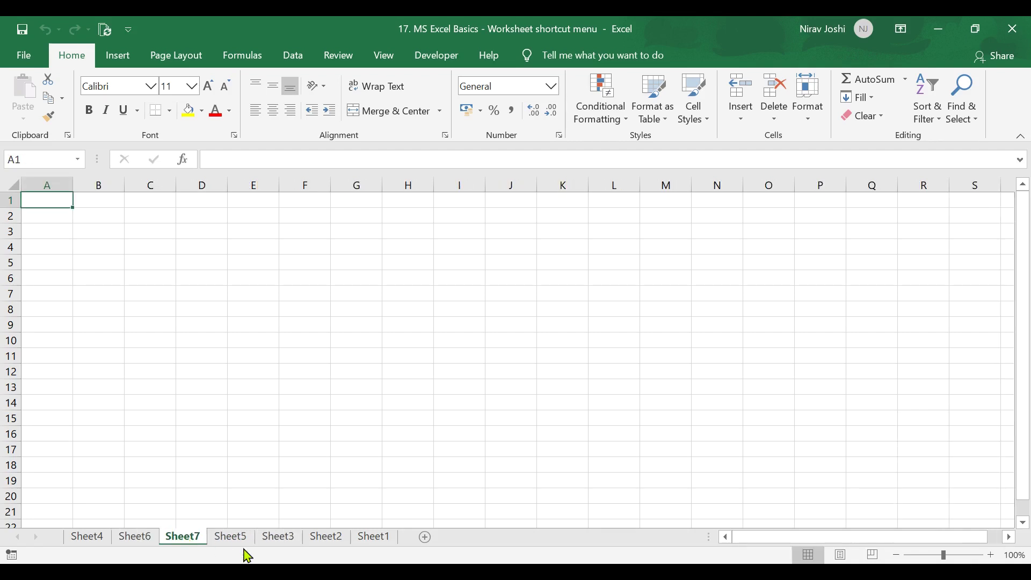
Step: Delete the worksheets Sheet2 and Sheet3 from the workbook
click(320, 540)
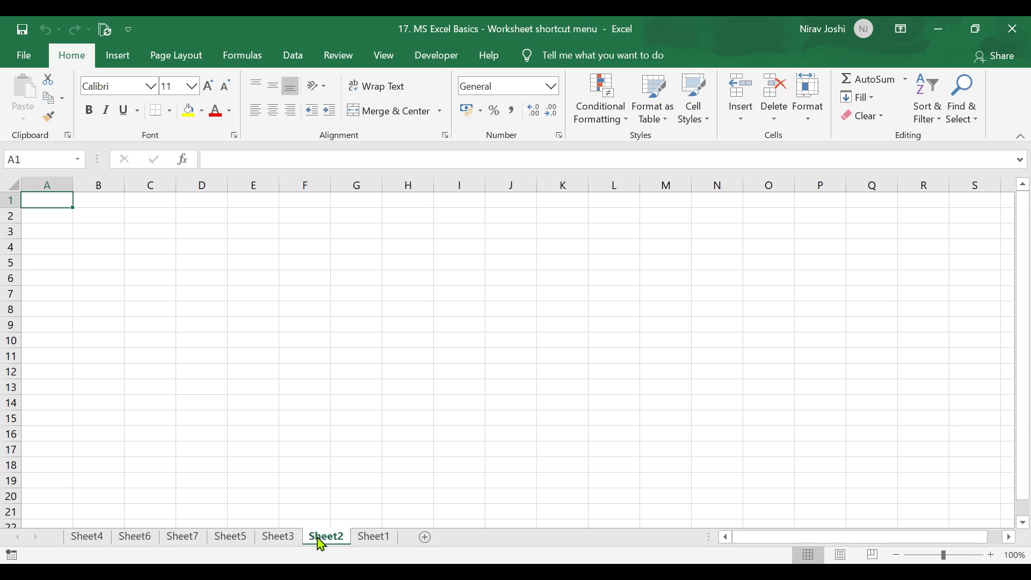
right_click(321, 540)
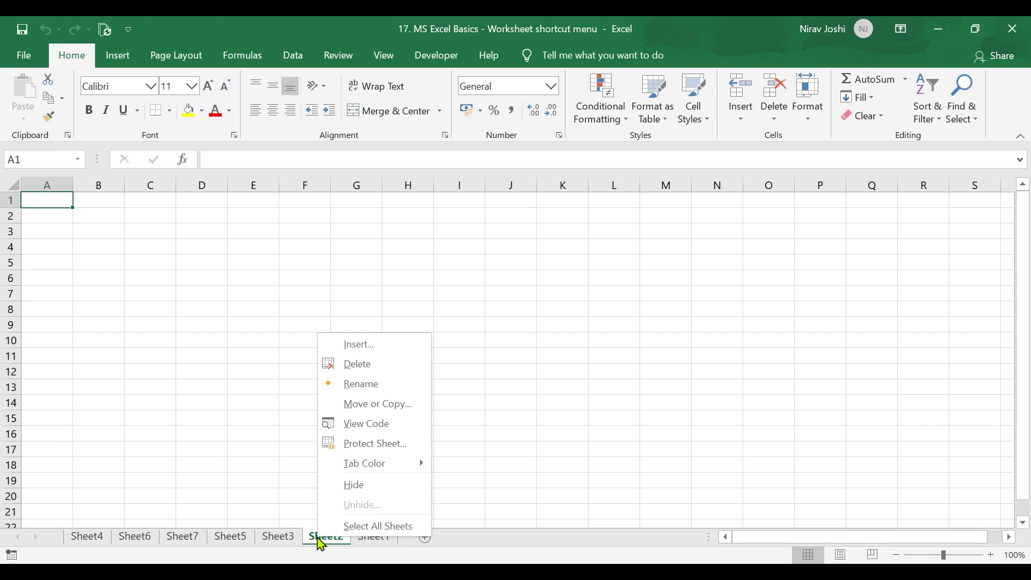
click(365, 367)
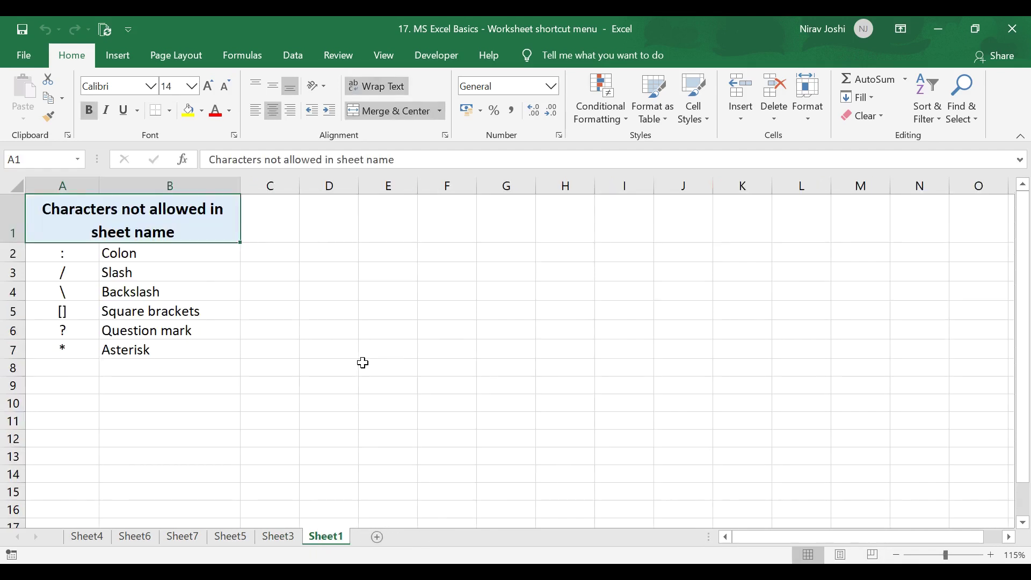
click(274, 536)
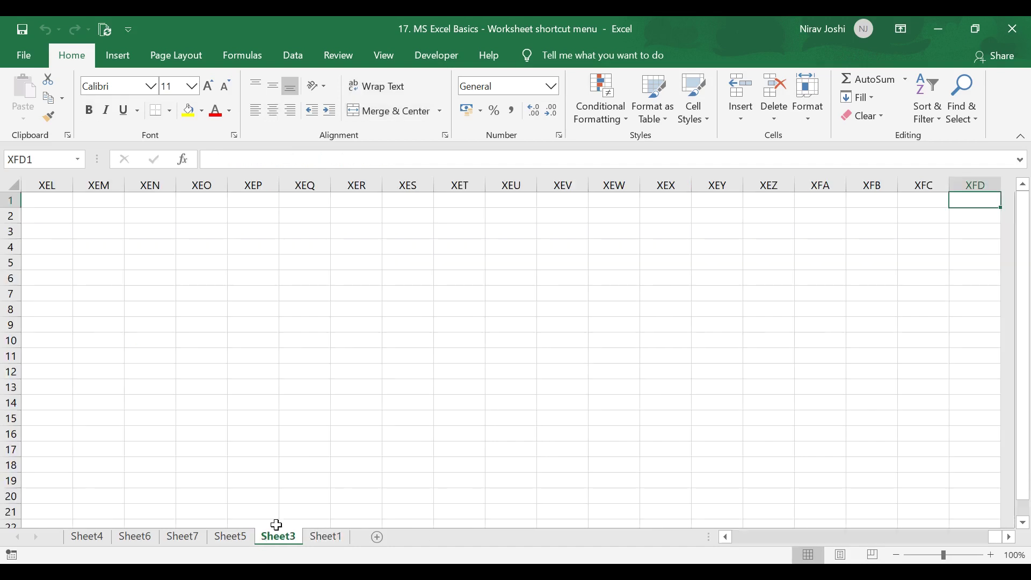
click(778, 120)
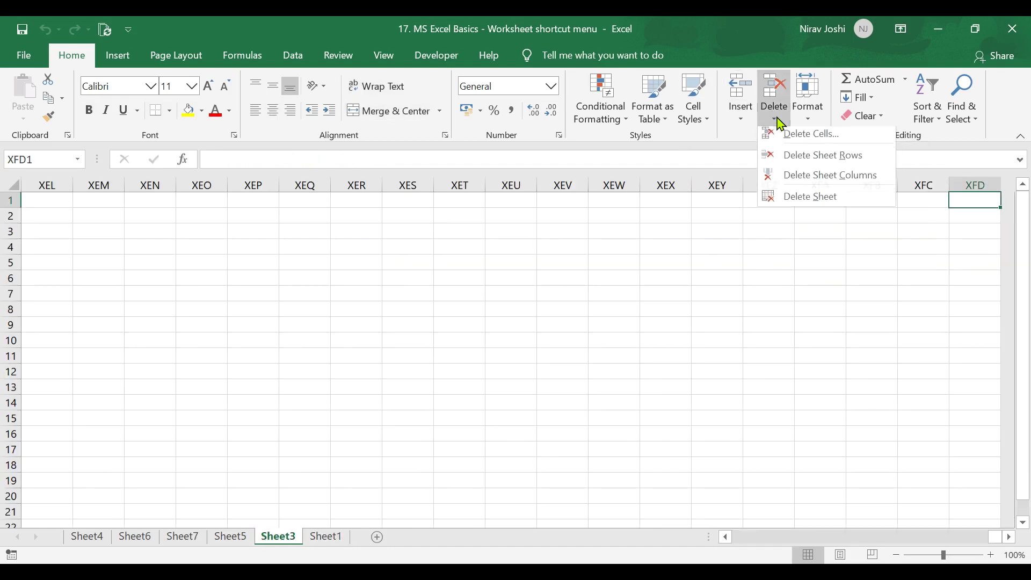
click(825, 208)
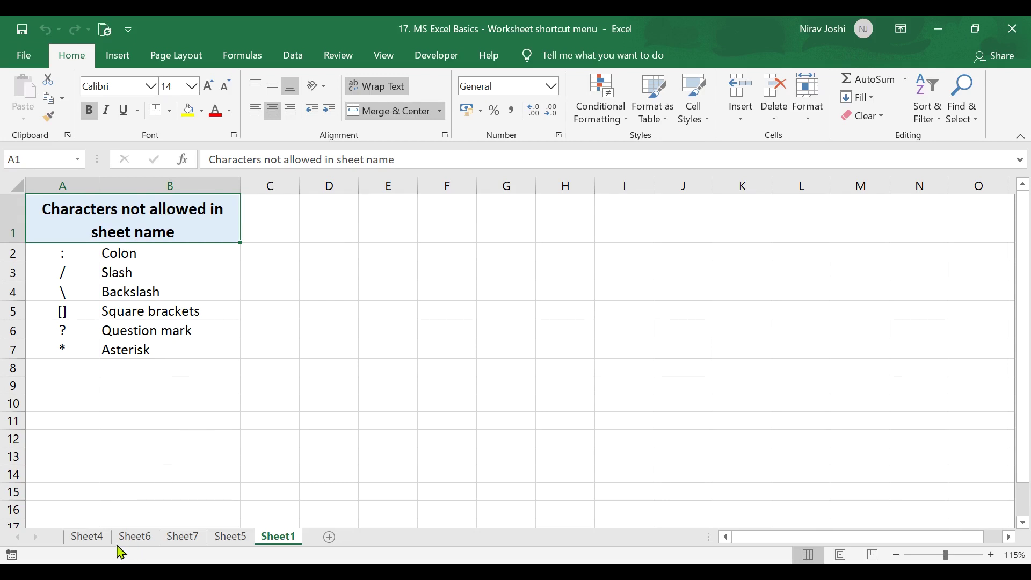
Step: Select Sheet4, Sheet6 and Sheet7 as a group, and return to Sheet7 alone
click(93, 538)
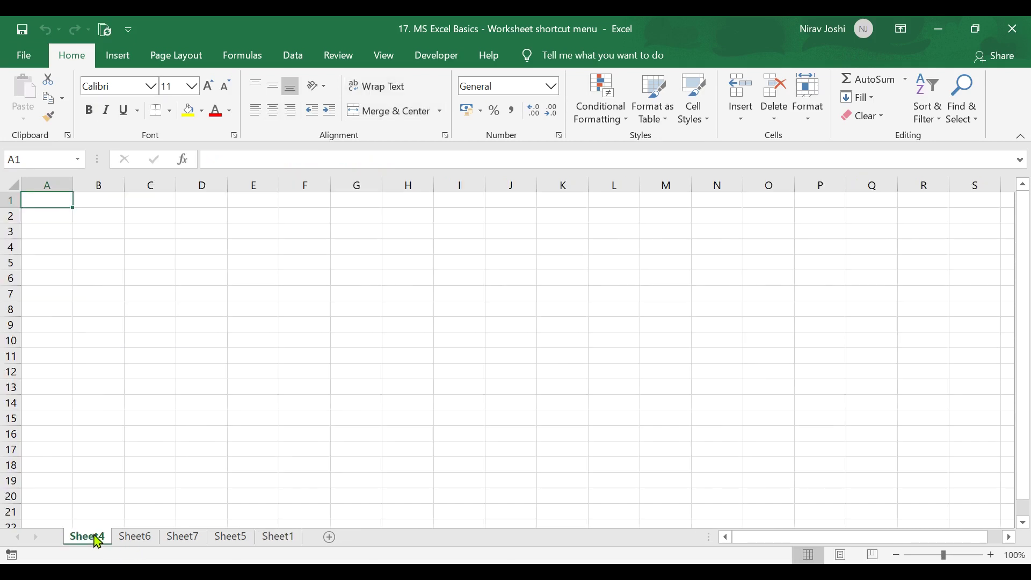
ctrl+click(132, 538)
ctrl+click(168, 541)
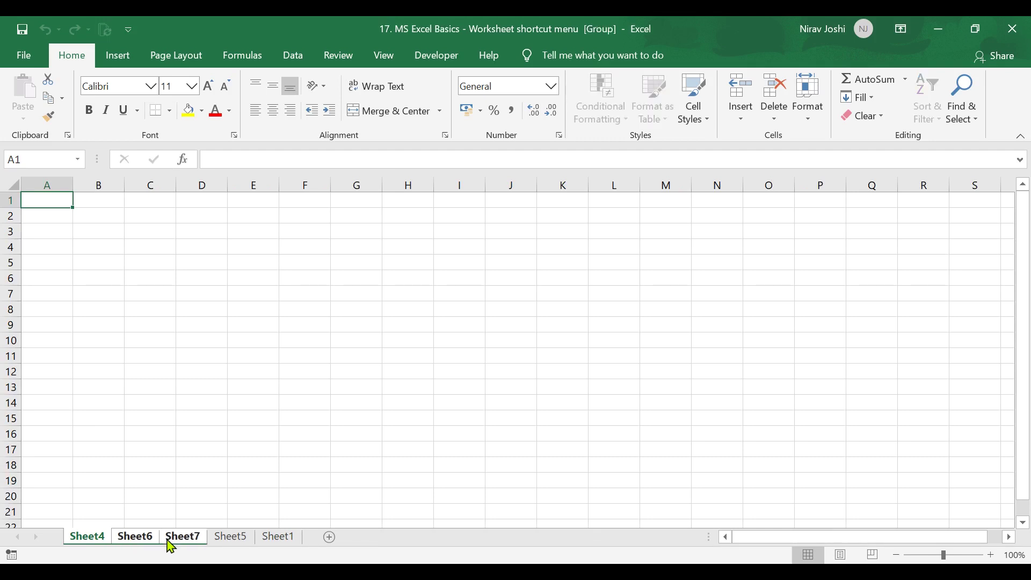
click(170, 540)
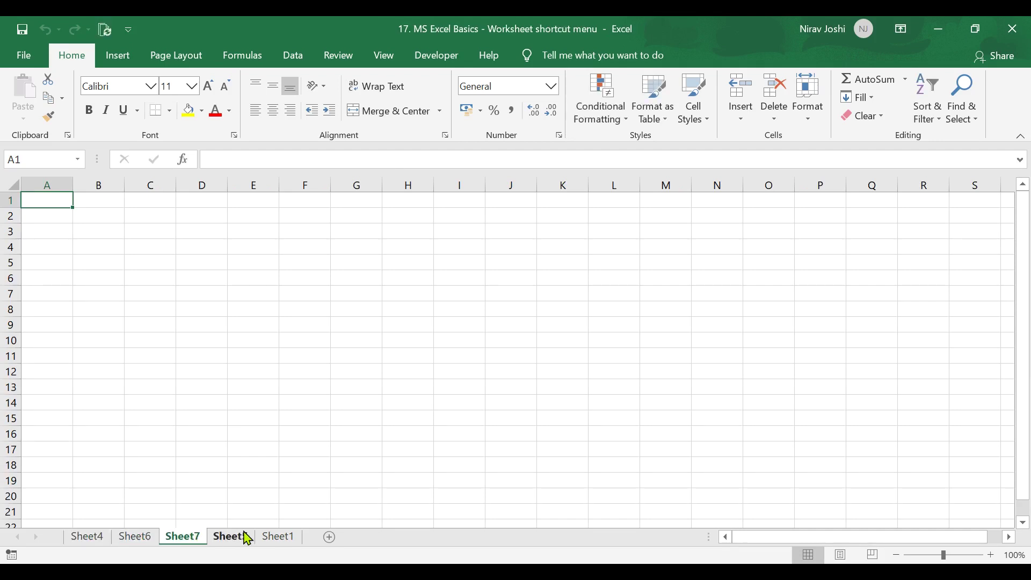
Step: Rename the Sheet7 worksheet as A
double_click(185, 537)
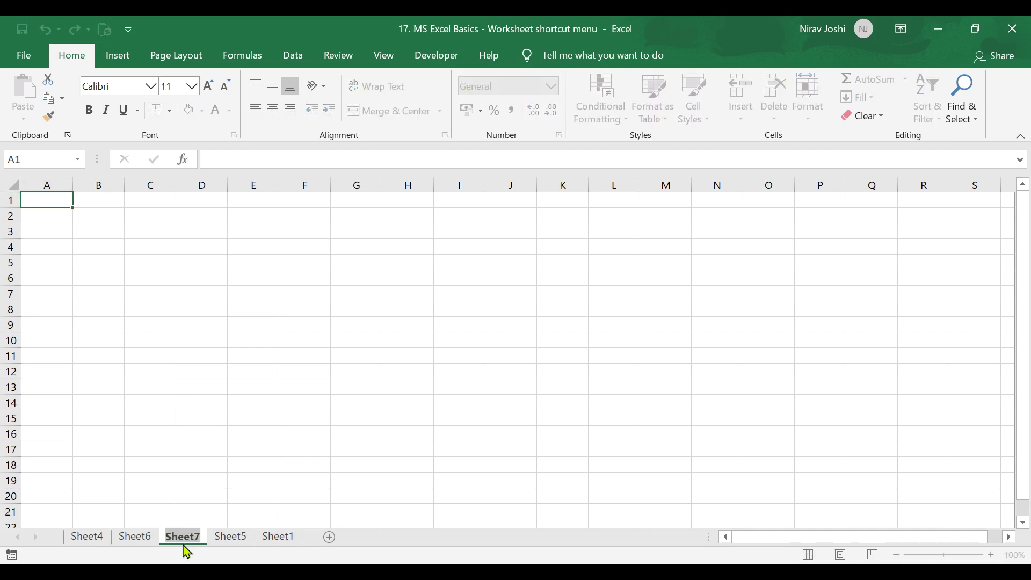
text(A)
key(Return)
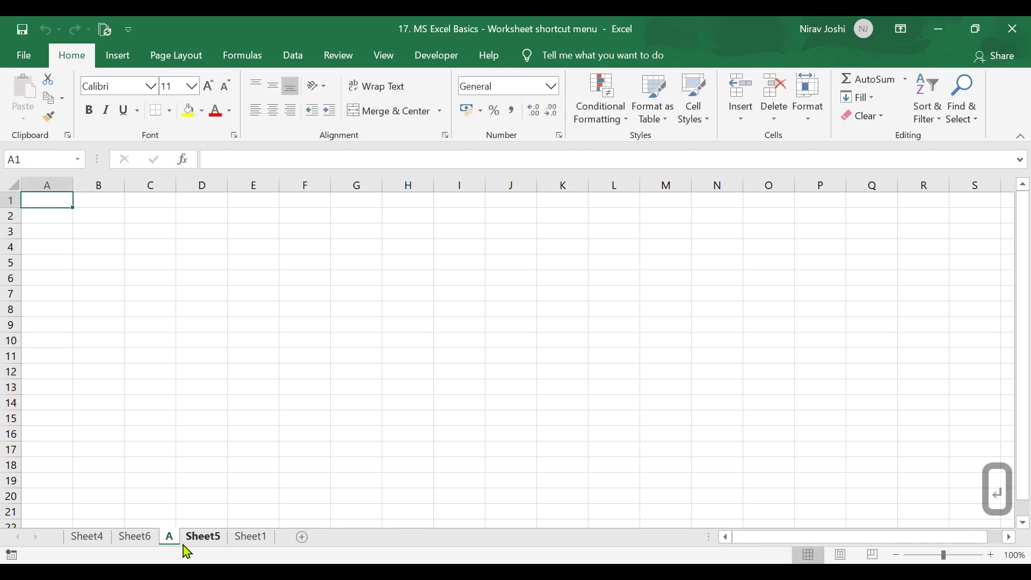
Step: Rename the Sheet6 worksheet as B
click(136, 537)
click(807, 107)
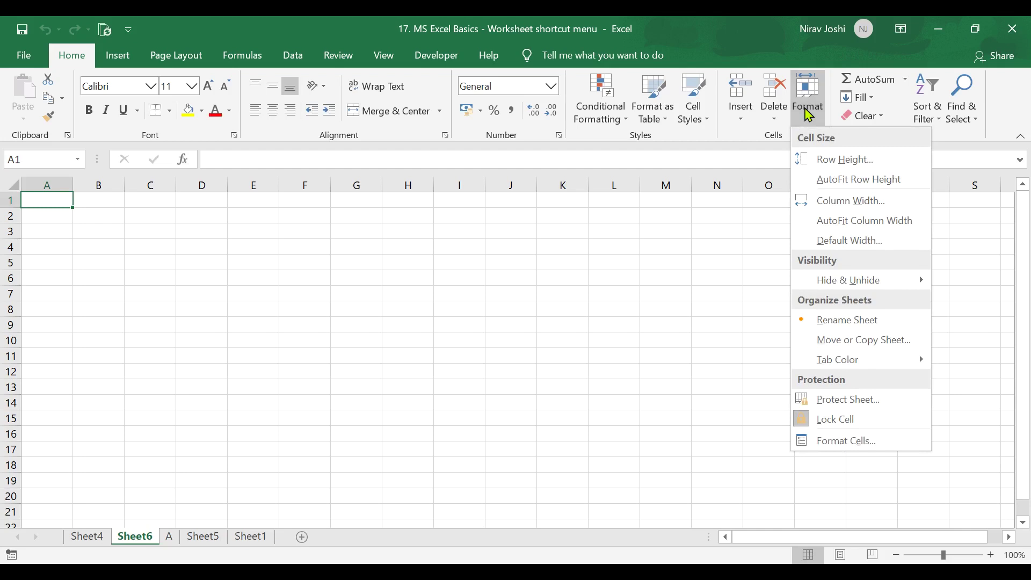
click(853, 321)
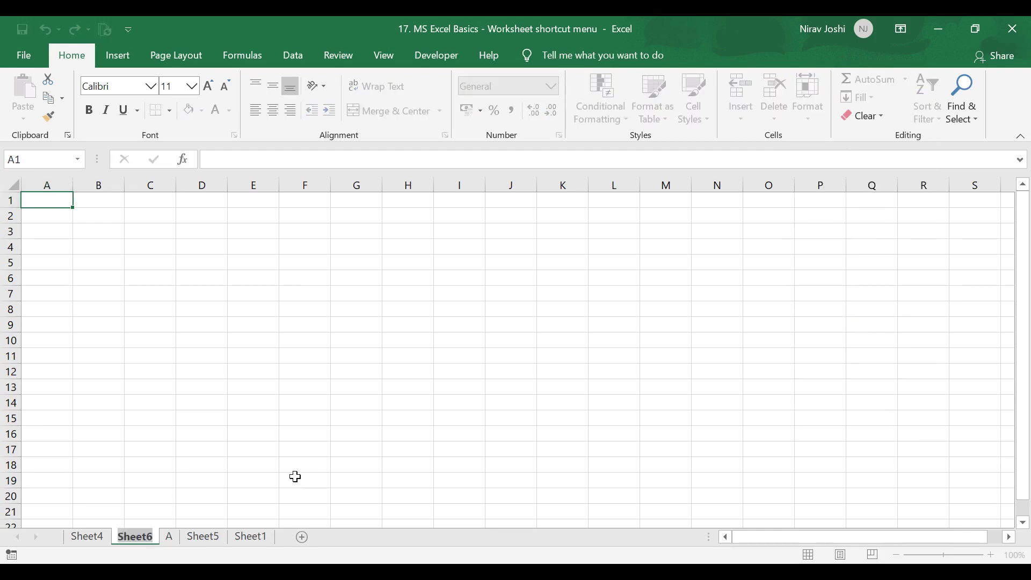
text(B)
key(Return)
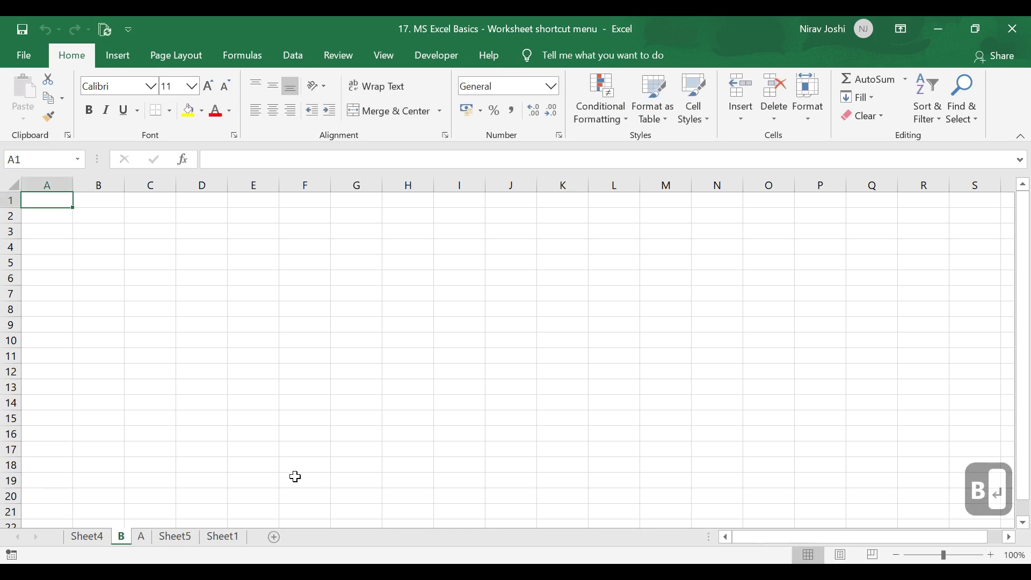
Step: Enter r in cell A1 of Sheet4
click(94, 539)
text(r)
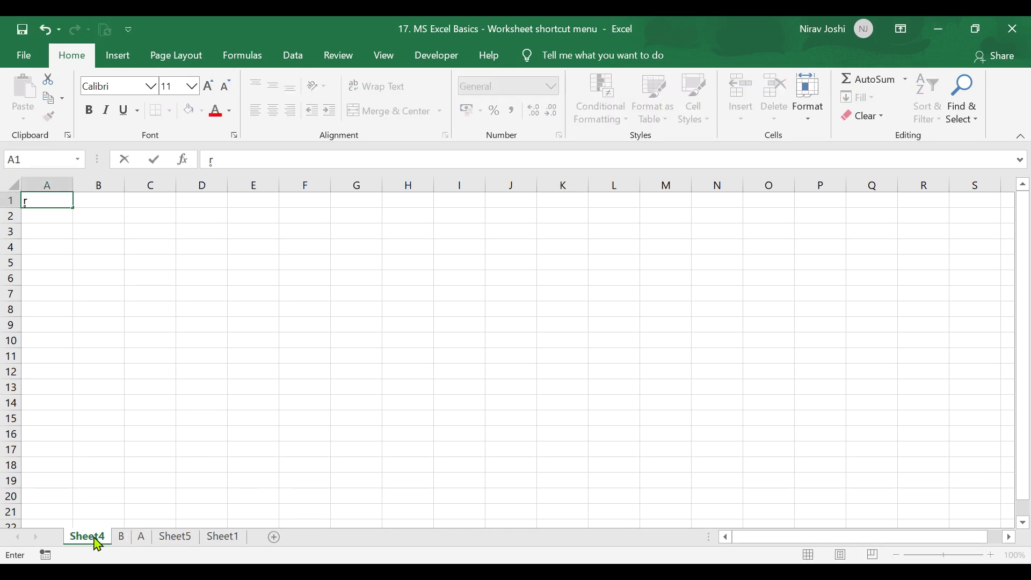
right_click(94, 539)
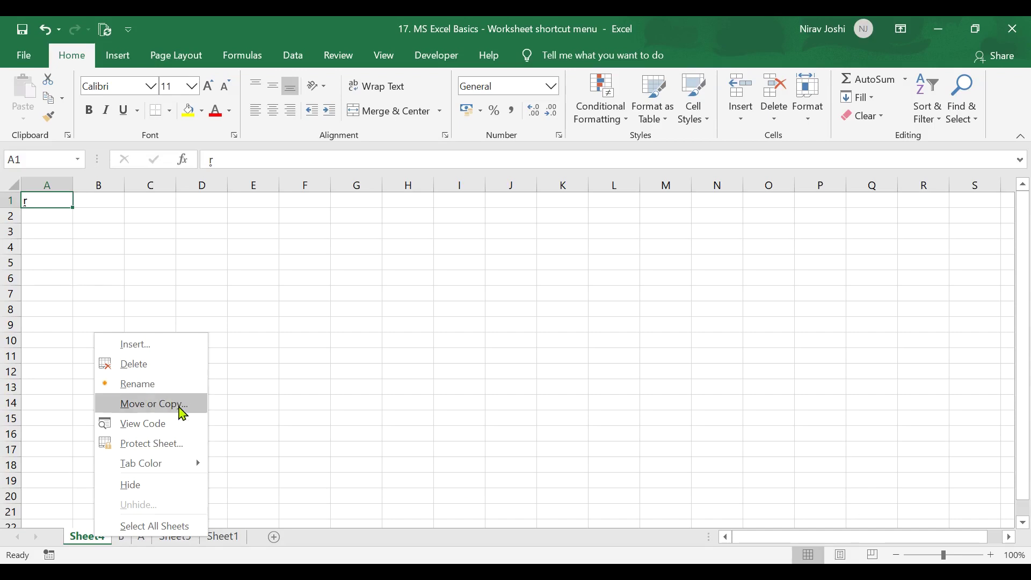
Step: Review the list of characters not allowed in a sheet name on Sheet1, selecting the characters in A2:A7
click(223, 538)
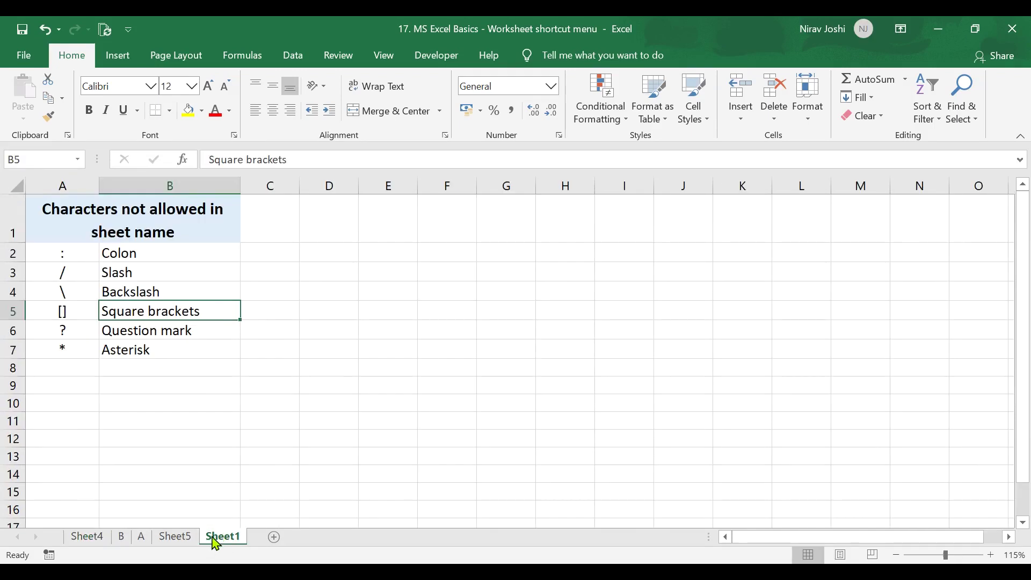
drag(79, 262, 86, 349)
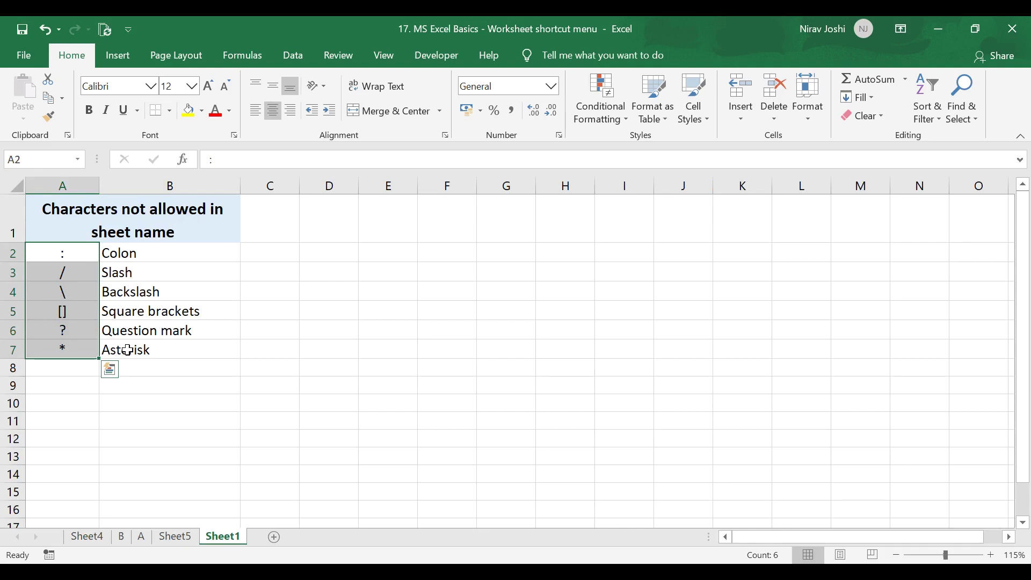
click(142, 267)
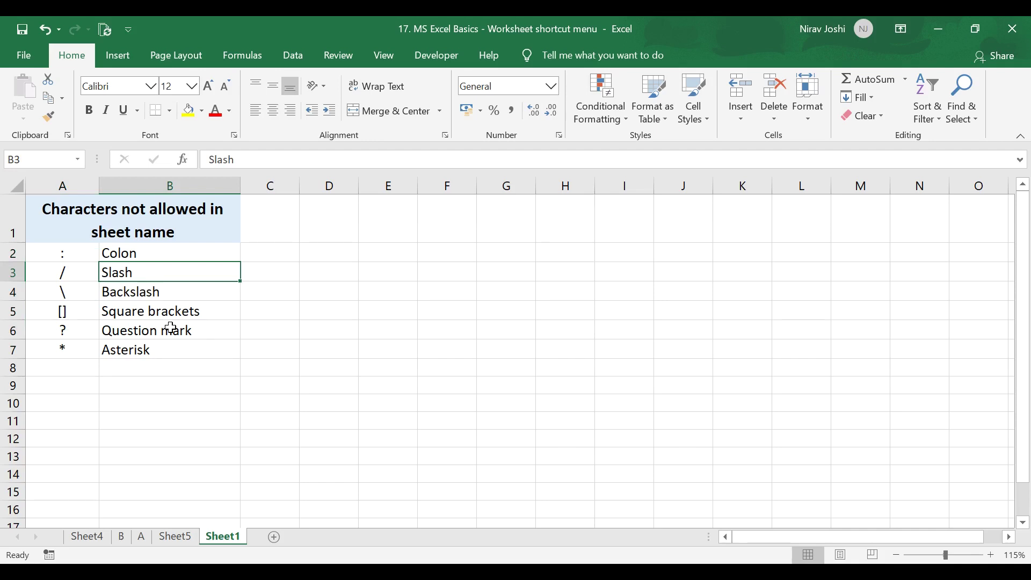
right_click(220, 544)
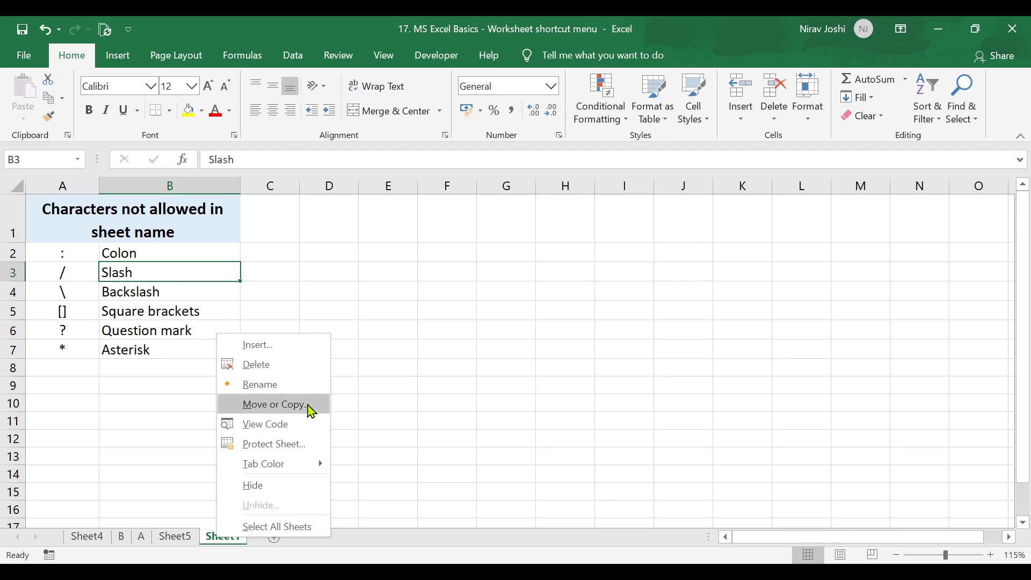
Step: Move Sheet4 to the end of the sheet order, directly after Sheet1
click(85, 537)
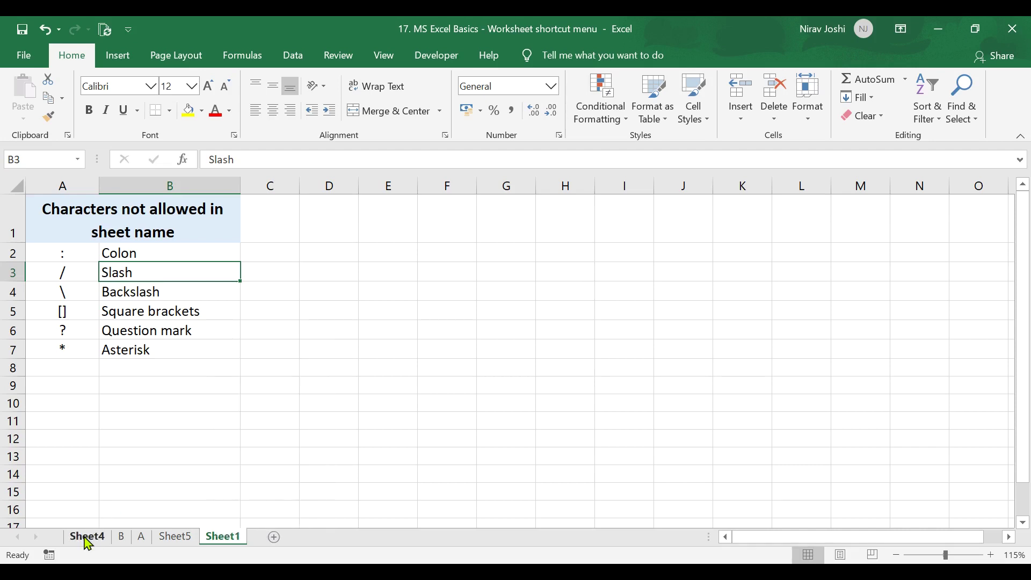
click(86, 539)
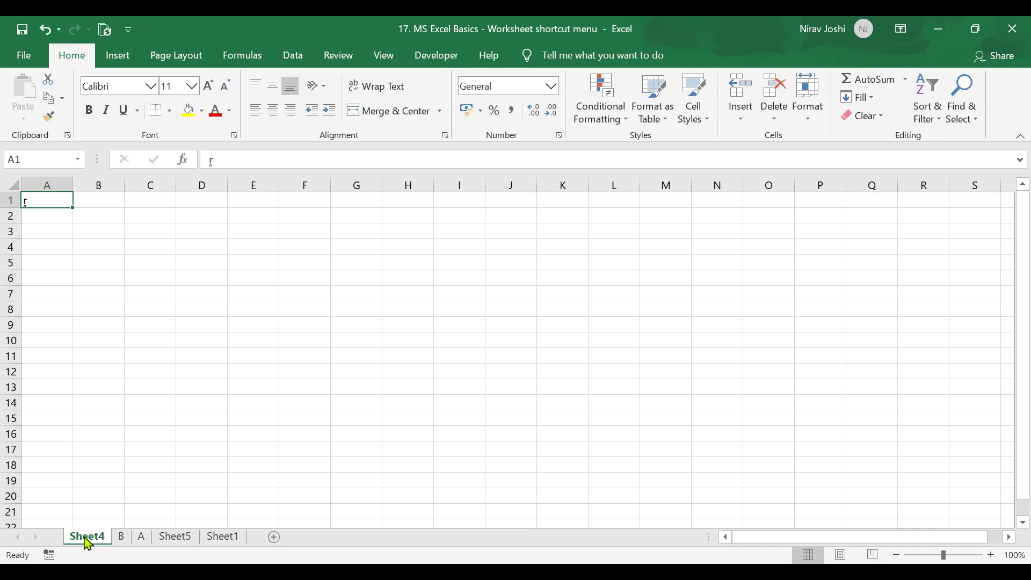
drag(85, 537, 253, 518)
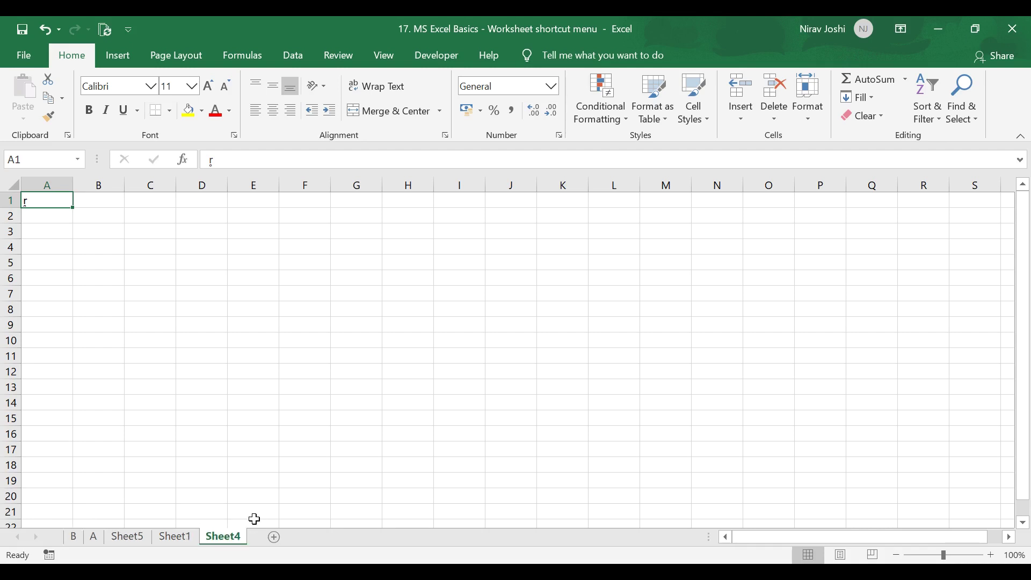
Step: Use Move or Copy to place Sheet4 before Sheet1 within the same workbook
right_click(222, 543)
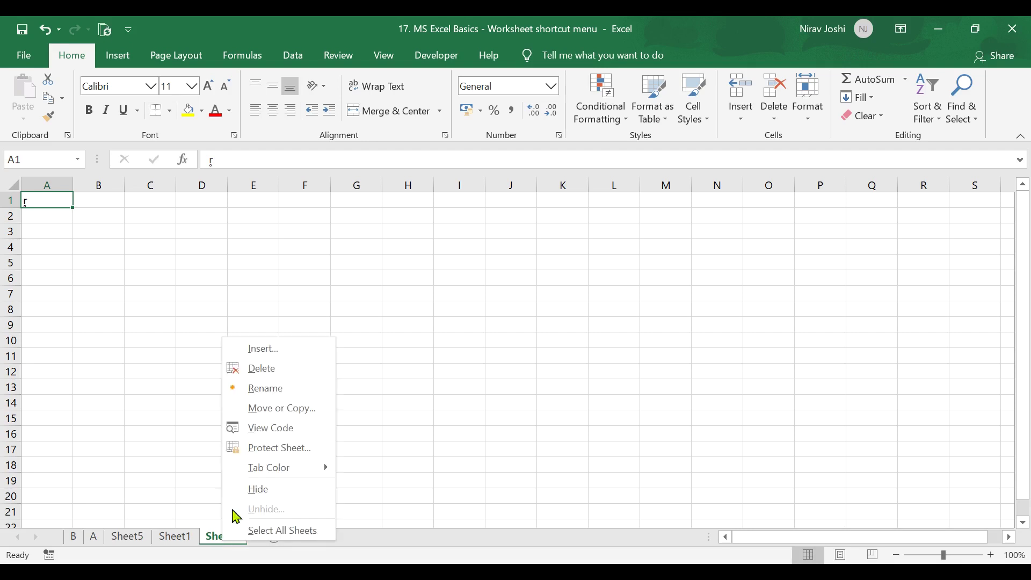
click(284, 408)
drag(306, 292, 449, 199)
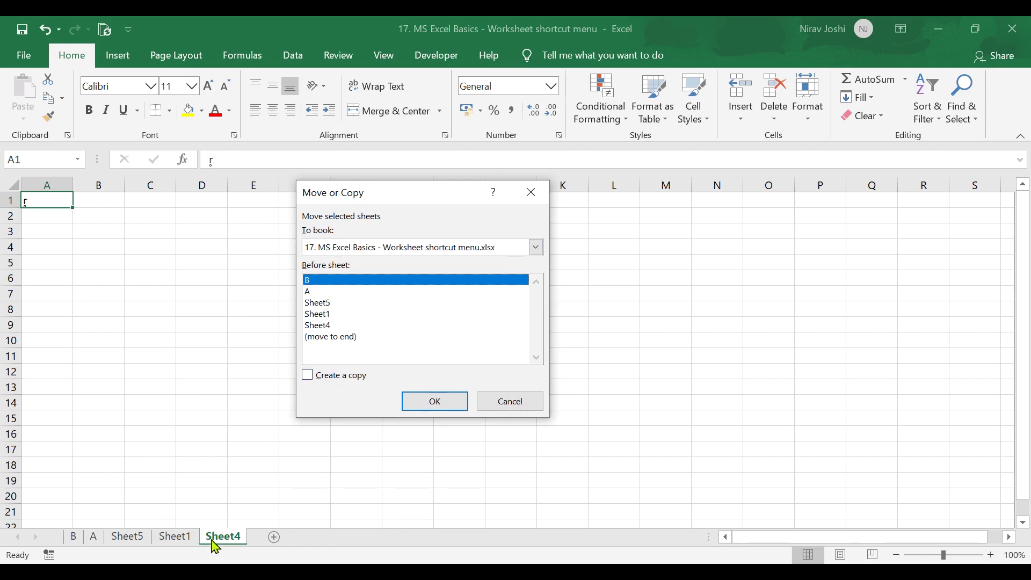
click(322, 315)
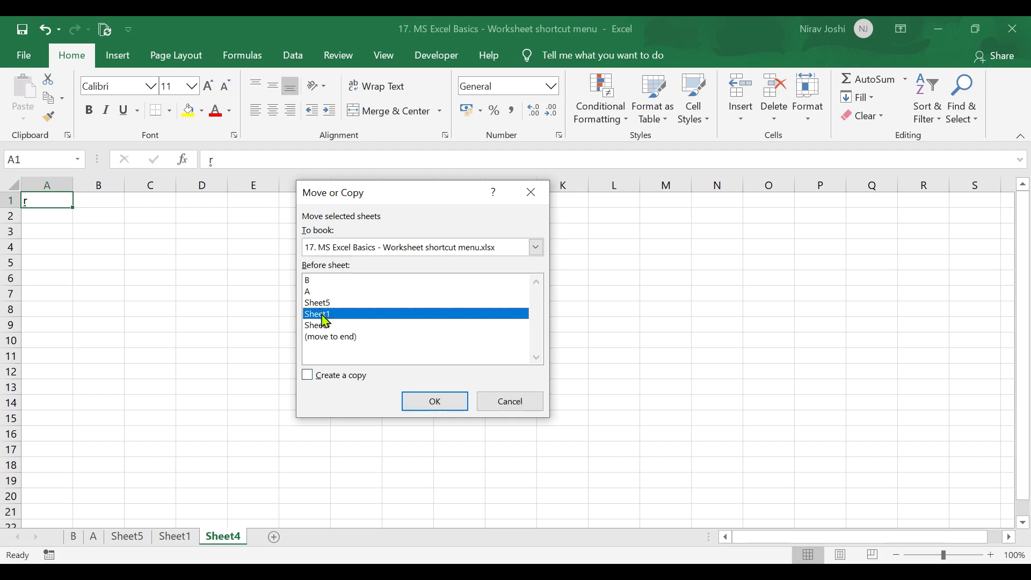
click(421, 405)
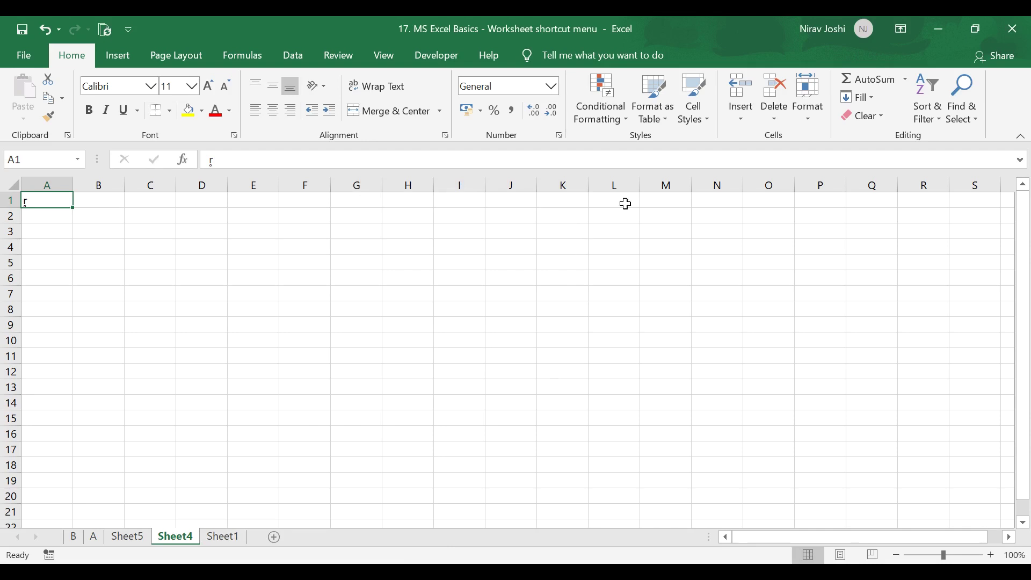
Step: Move Sheet4 out of this workbook into a new book
click(809, 118)
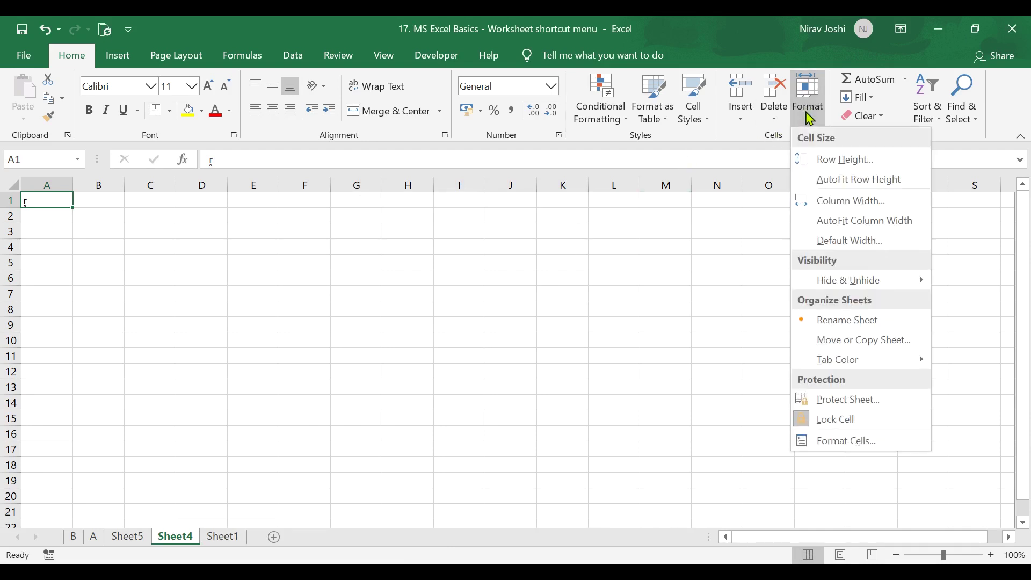
click(847, 350)
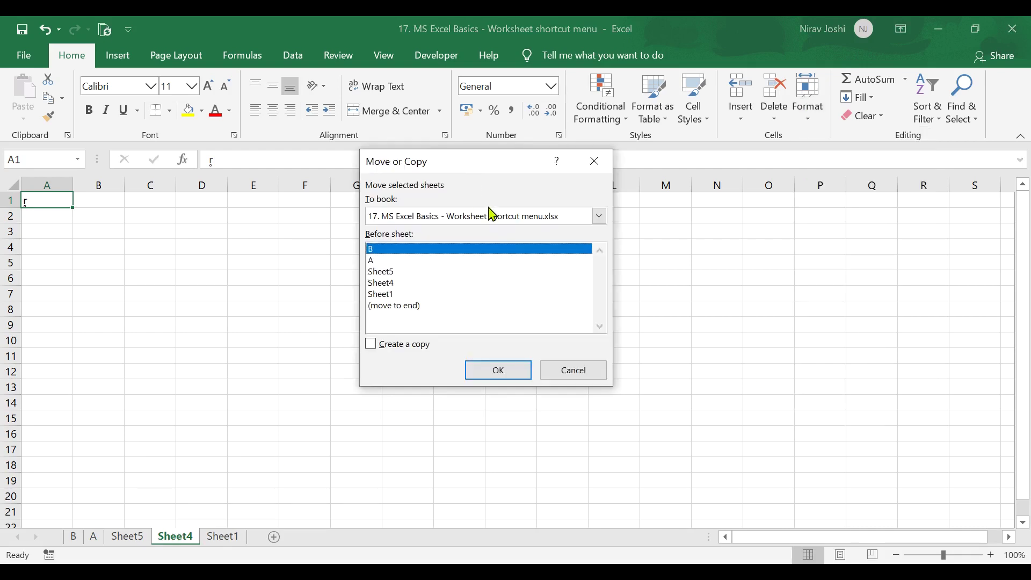
click(486, 220)
click(444, 231)
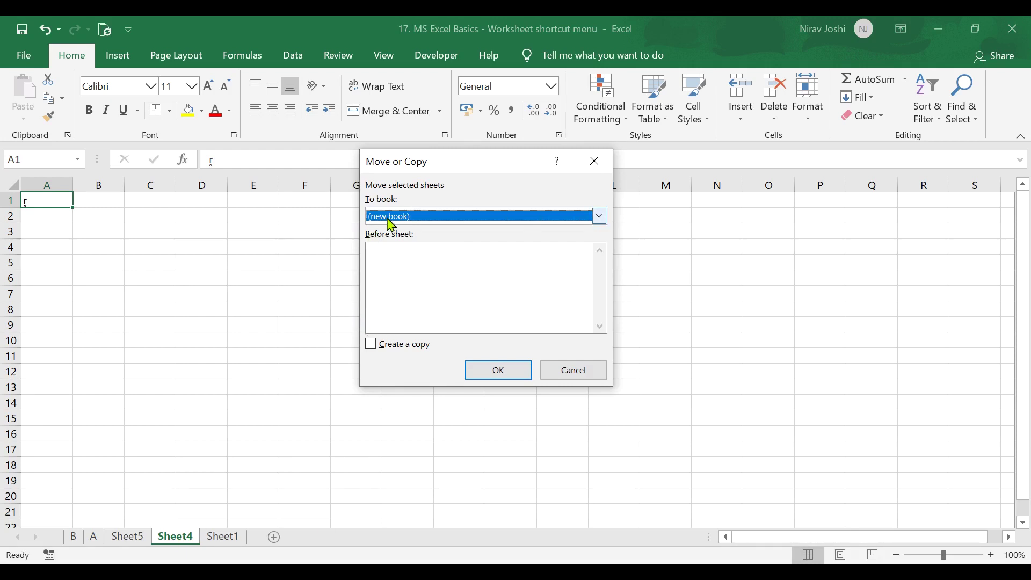
click(486, 373)
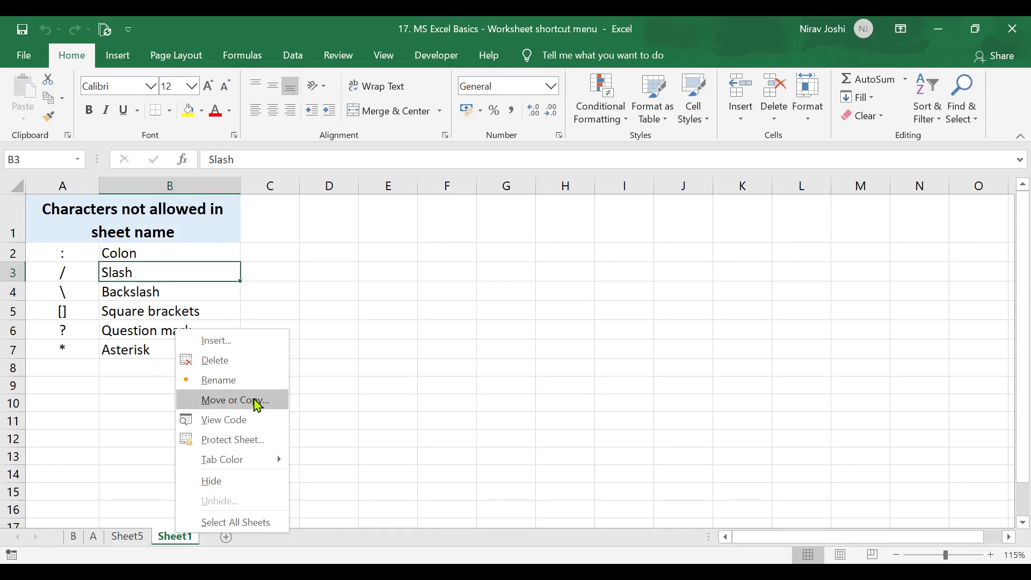
Step: Create a copy of Sheet1 in the same workbook, placed before sheet B
click(257, 404)
drag(260, 289, 664, 160)
click(570, 329)
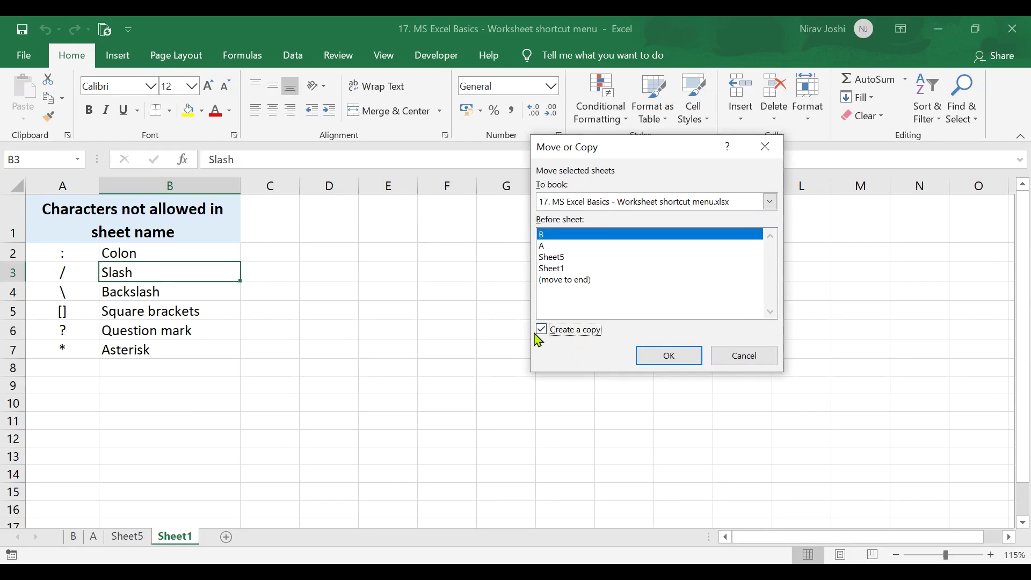
click(669, 357)
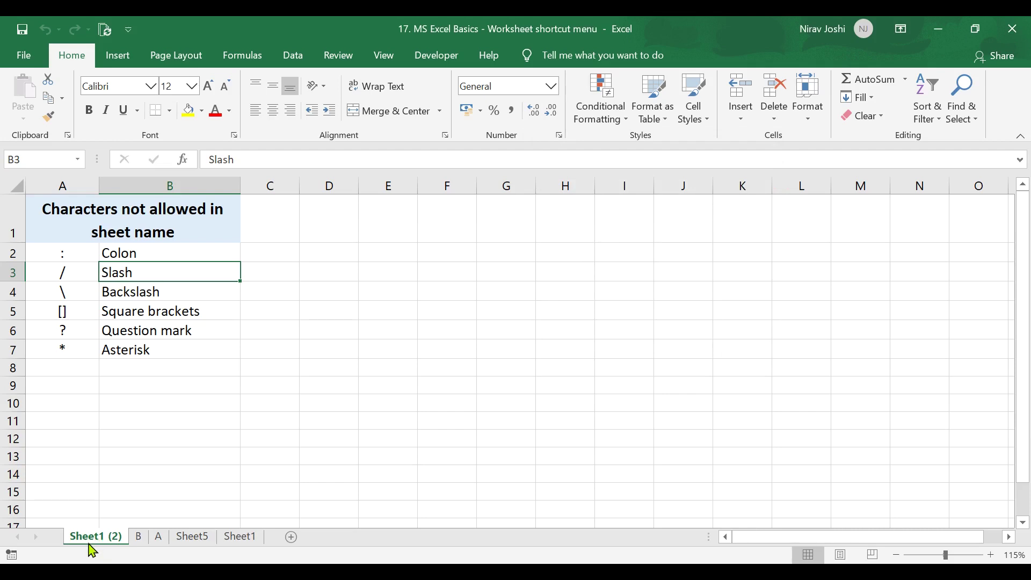
Step: View the Protect Sheet options for Sheet1 from its worksheet shortcut menu, and close them without protecting the sheet
right_click(230, 538)
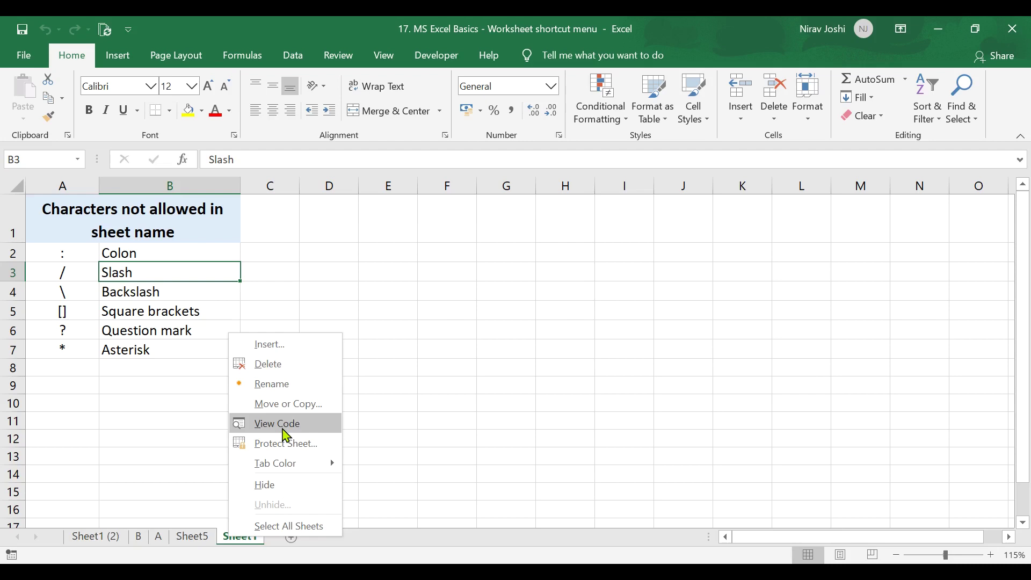
click(290, 455)
drag(269, 303, 466, 235)
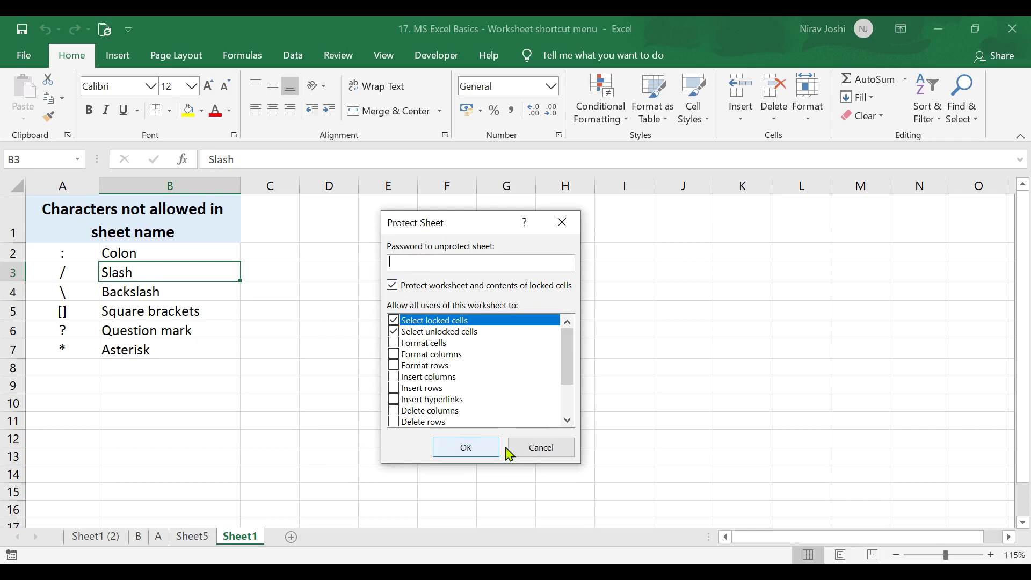
click(534, 456)
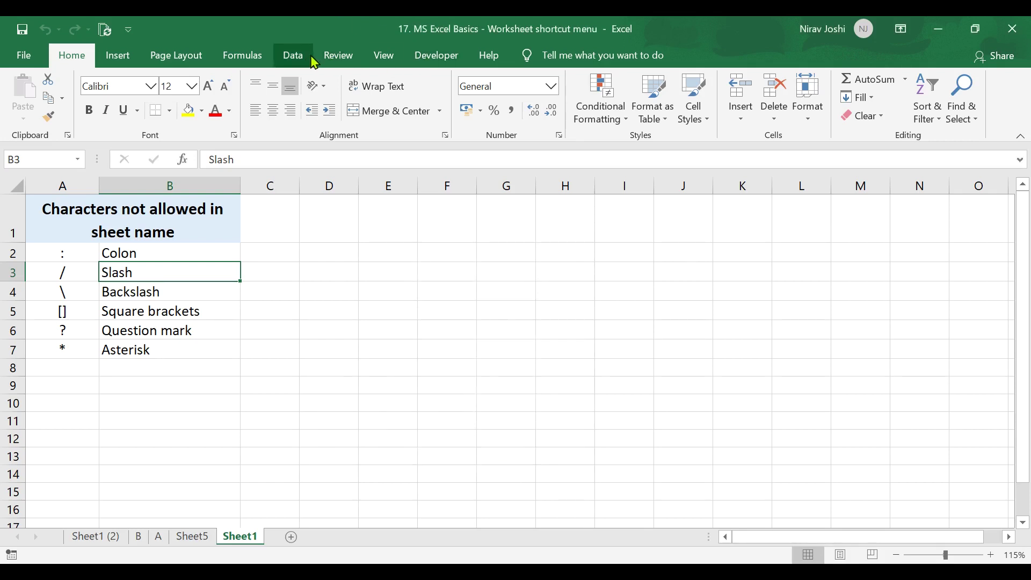
Step: Examine the same protection options through the Review commands' Protect Sheet, leaving Sheet1 unprotected
click(340, 60)
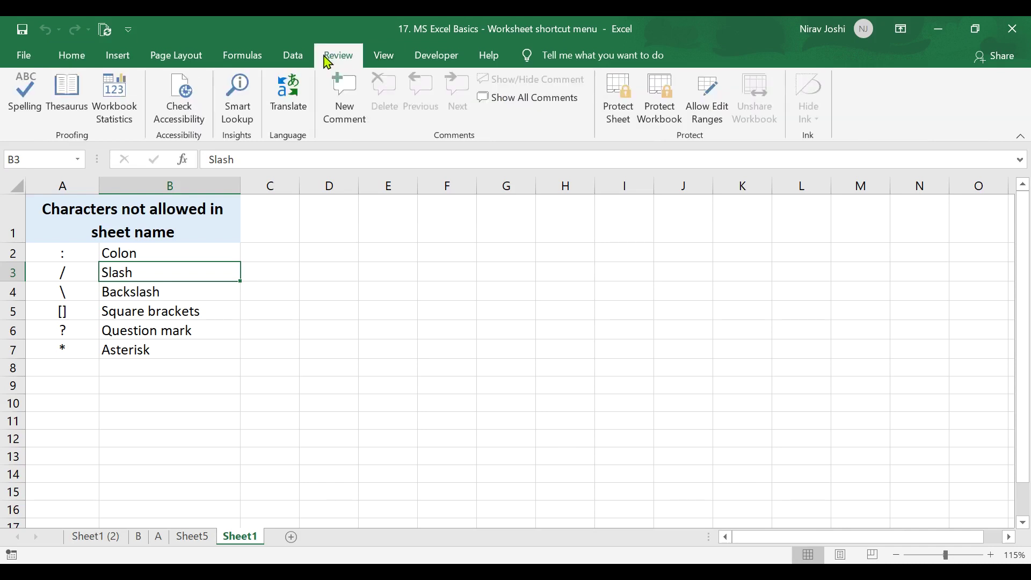
click(618, 114)
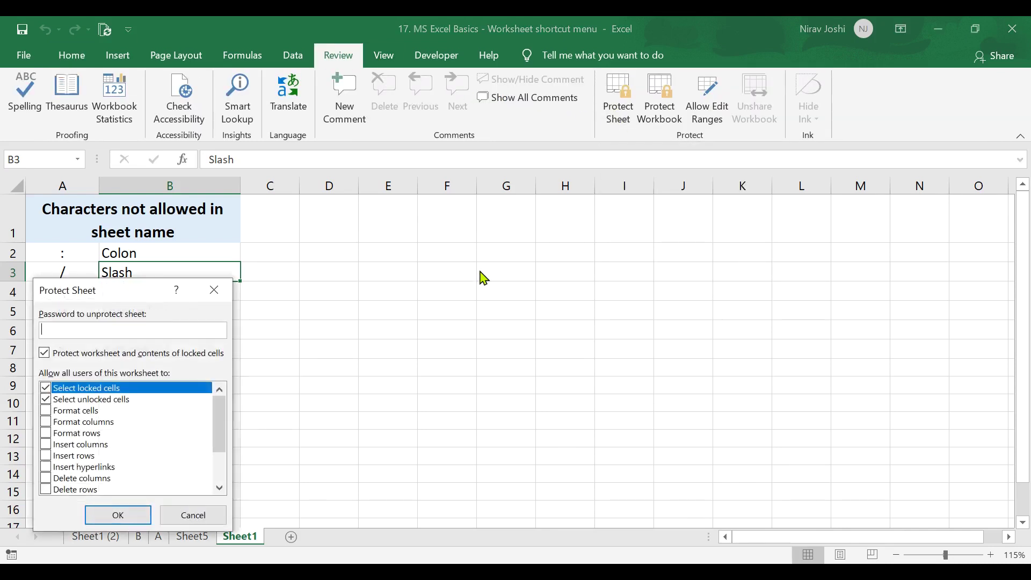
drag(108, 292, 460, 232)
click(554, 232)
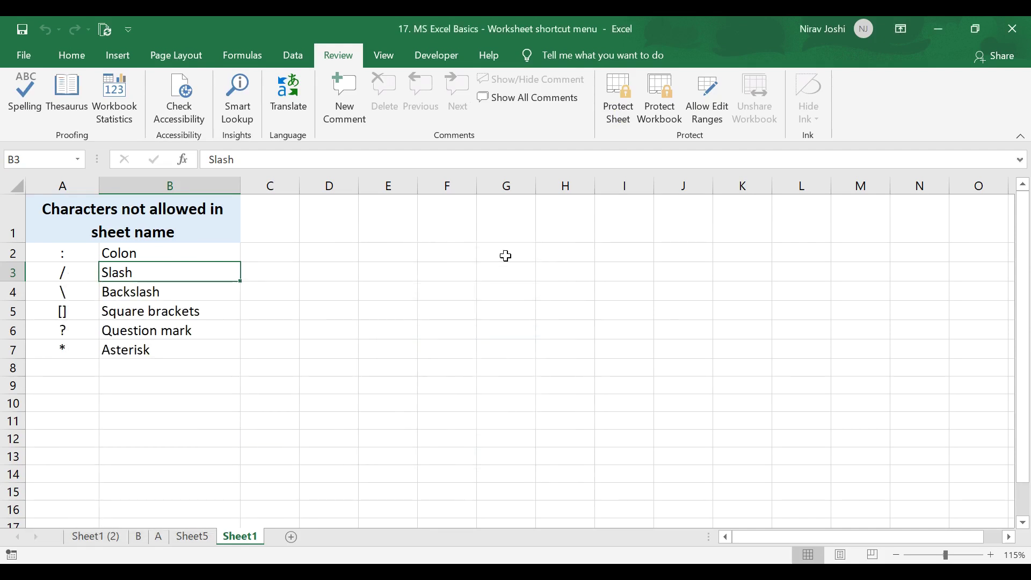
Step: Give the Sheet1 tab a darker blue theme colour, and switch to Sheet5 to check the coloured tab
right_click(238, 541)
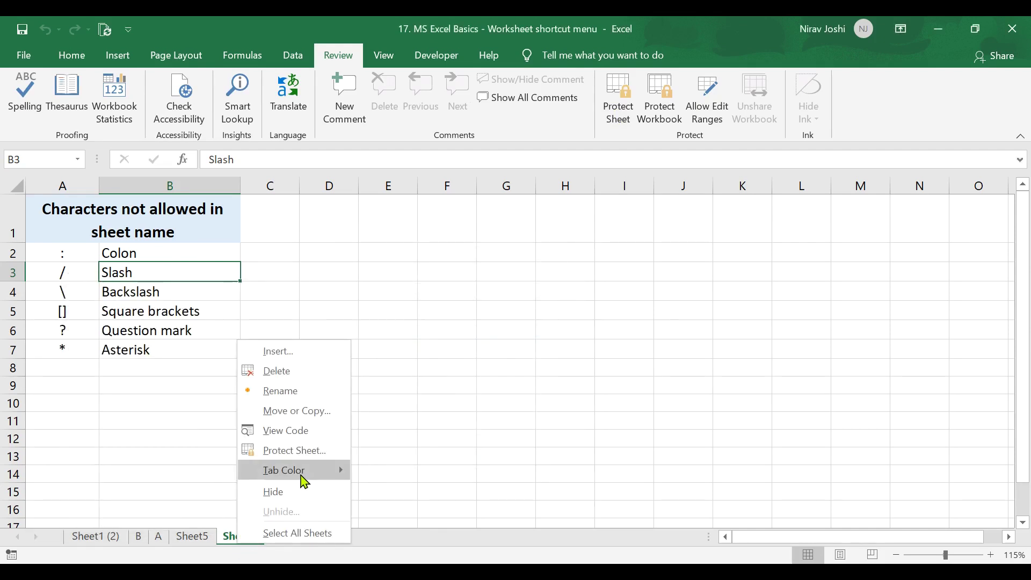
mouse_move(303, 480)
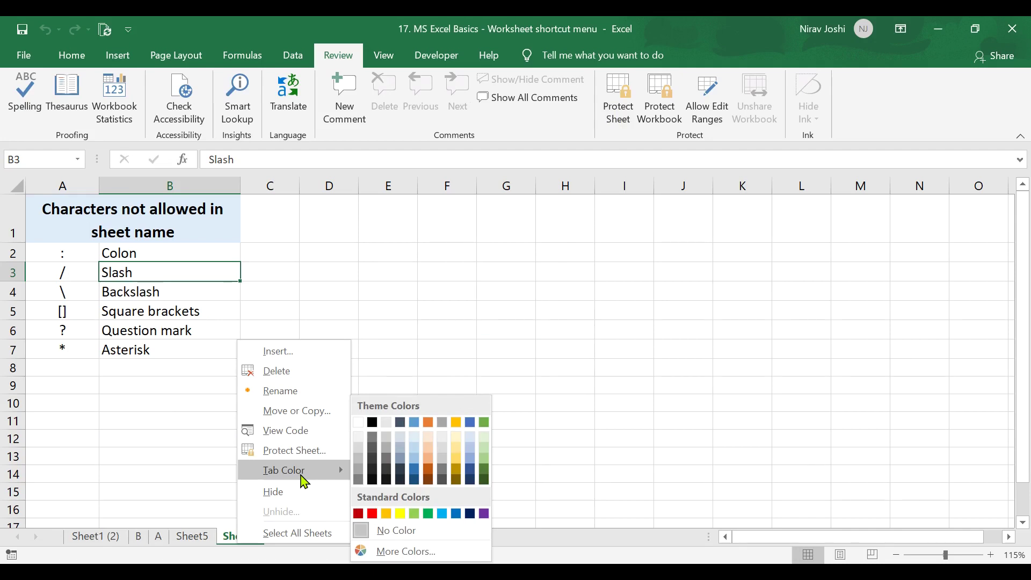
click(414, 471)
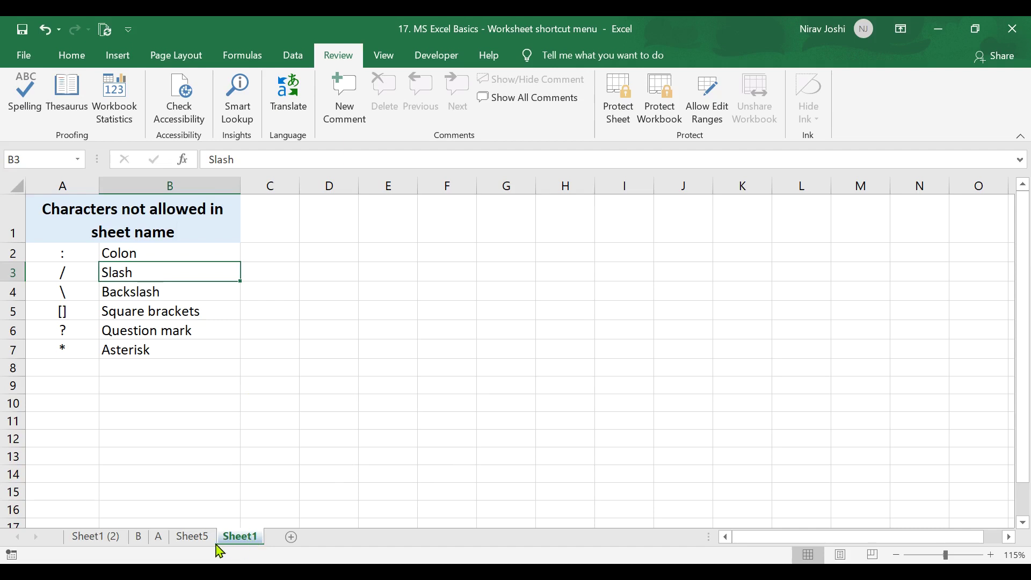
click(184, 541)
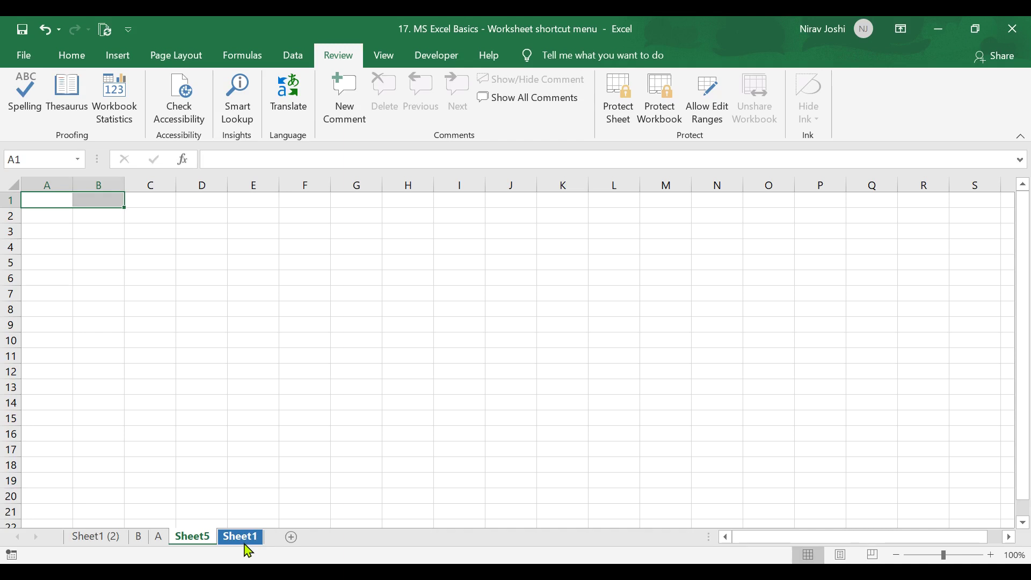
Step: Return to Sheet1 and hide it
click(241, 537)
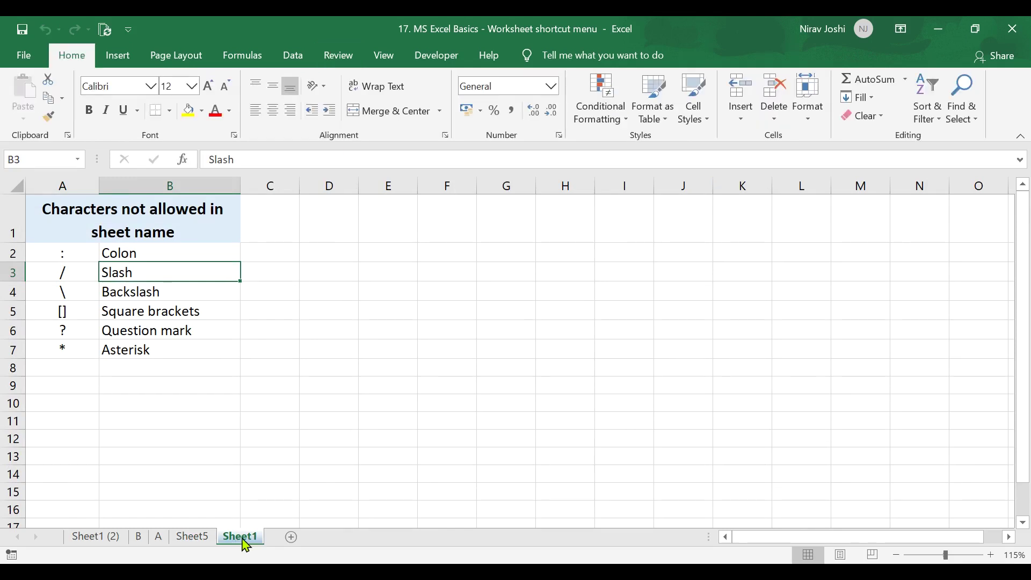
right_click(245, 544)
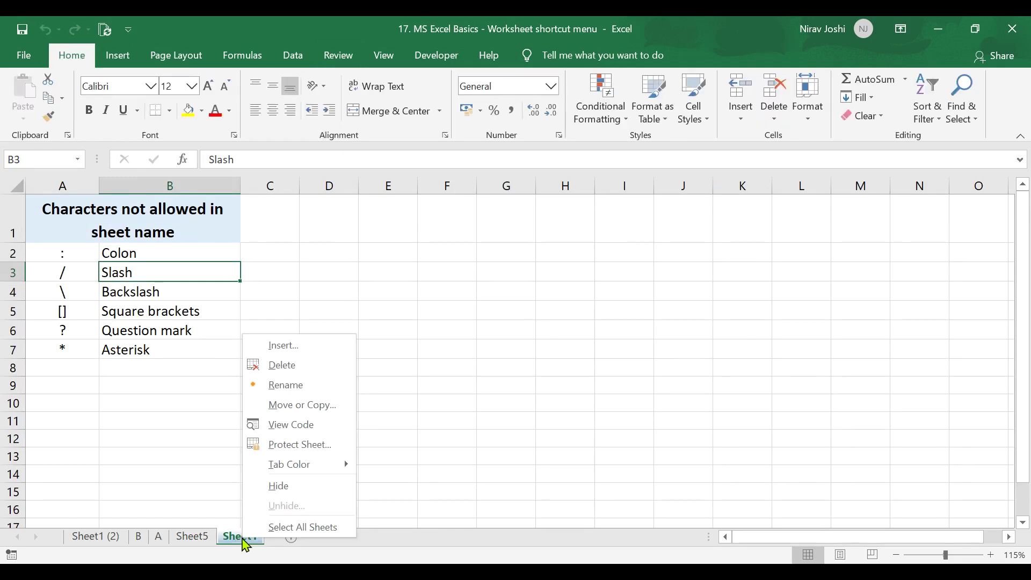
click(291, 494)
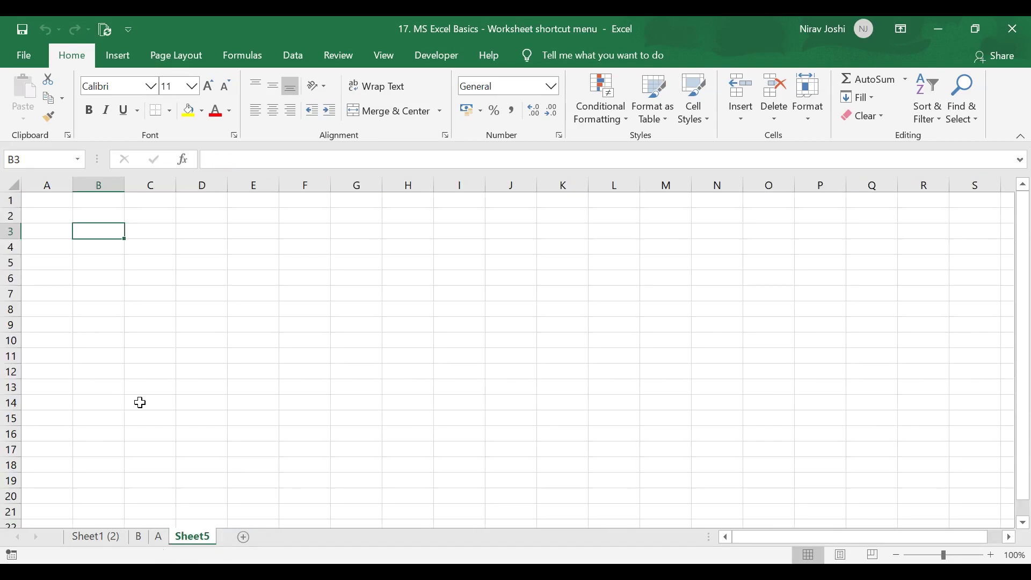
Step: Examine the Hide & Unhide commands for sheets under the cell Format options without choosing any
click(821, 127)
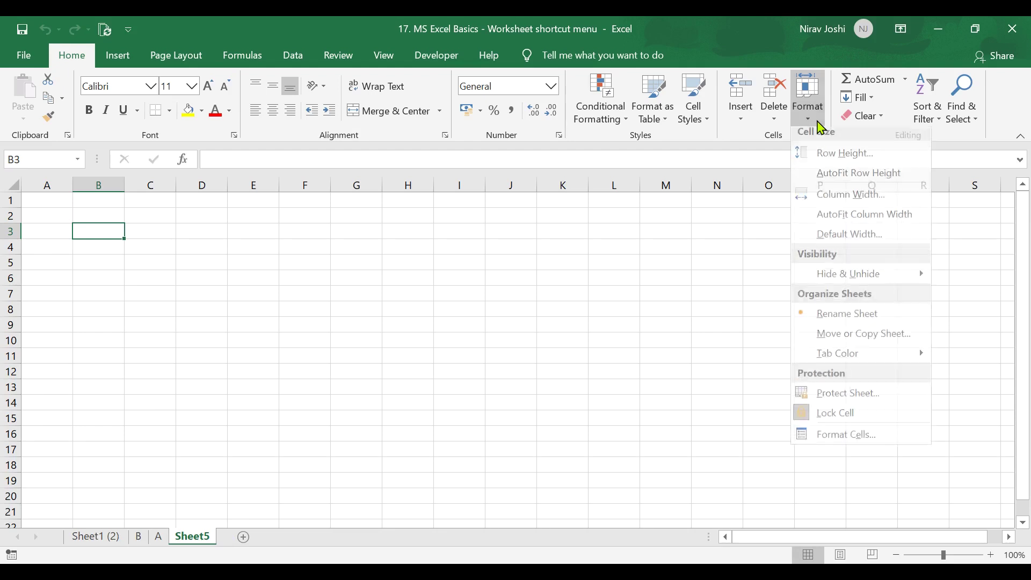
mouse_move(827, 292)
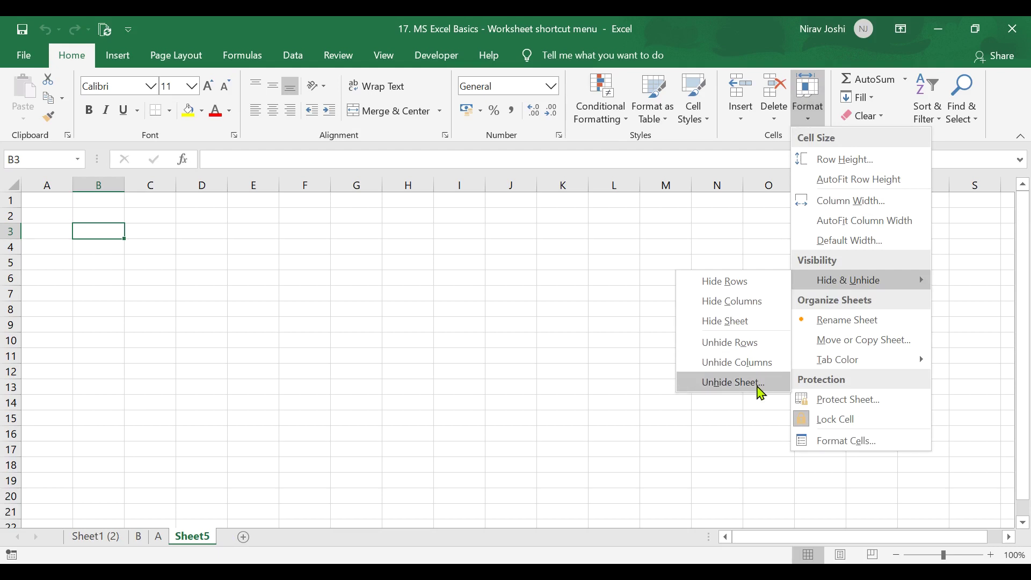
click(135, 539)
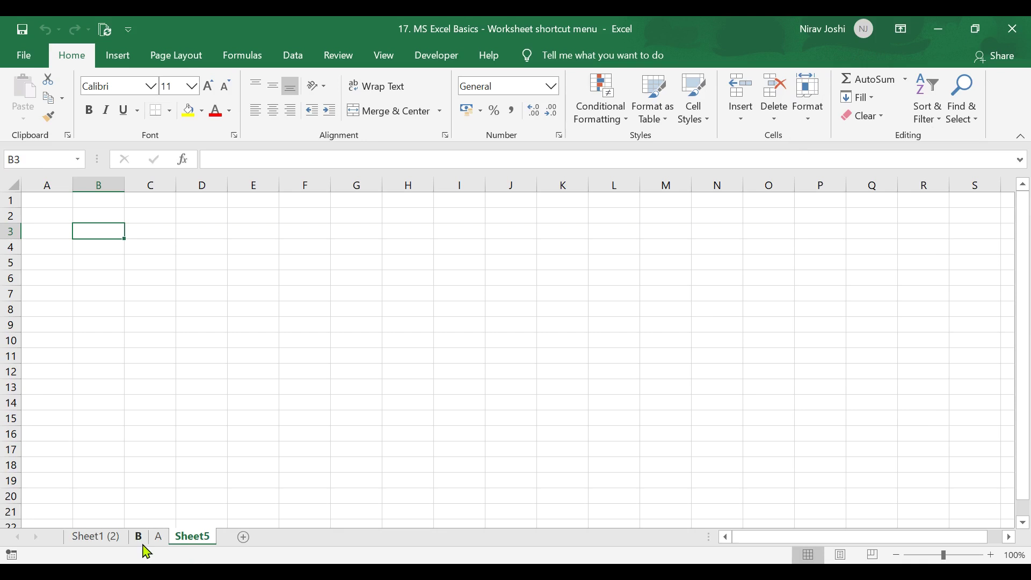
Step: Group sheets B, A and Sheet5 and hide them all at once
shift+click(140, 543)
right_click(154, 541)
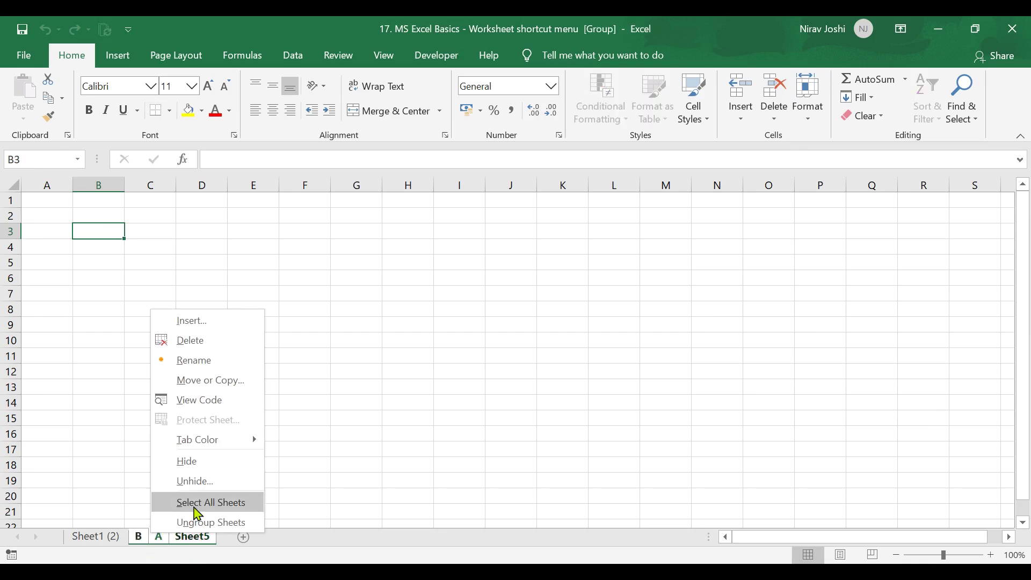
click(201, 459)
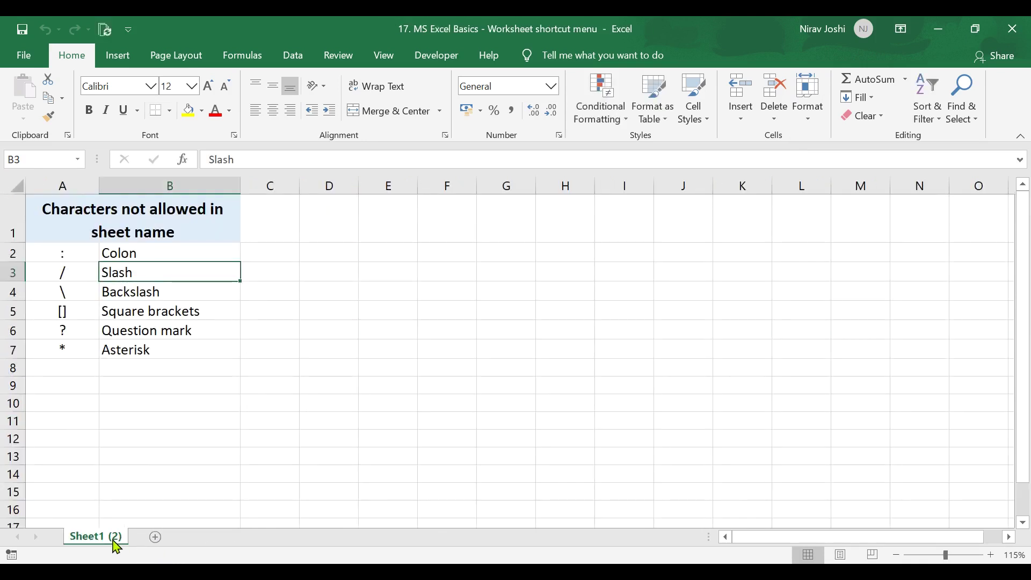
Step: Unhide sheet B using the list of hidden sheets
right_click(116, 542)
click(150, 508)
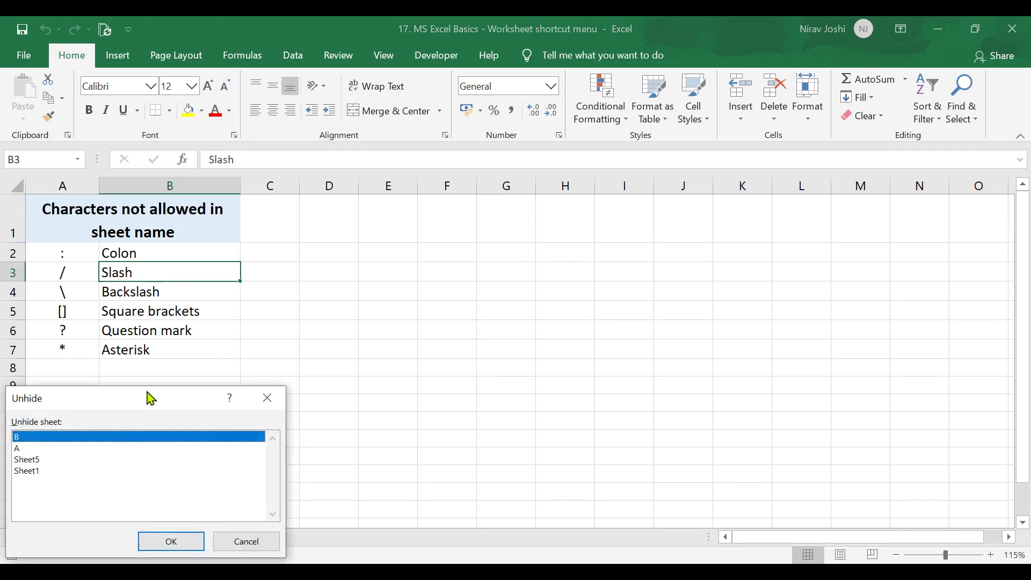
drag(147, 395, 600, 290)
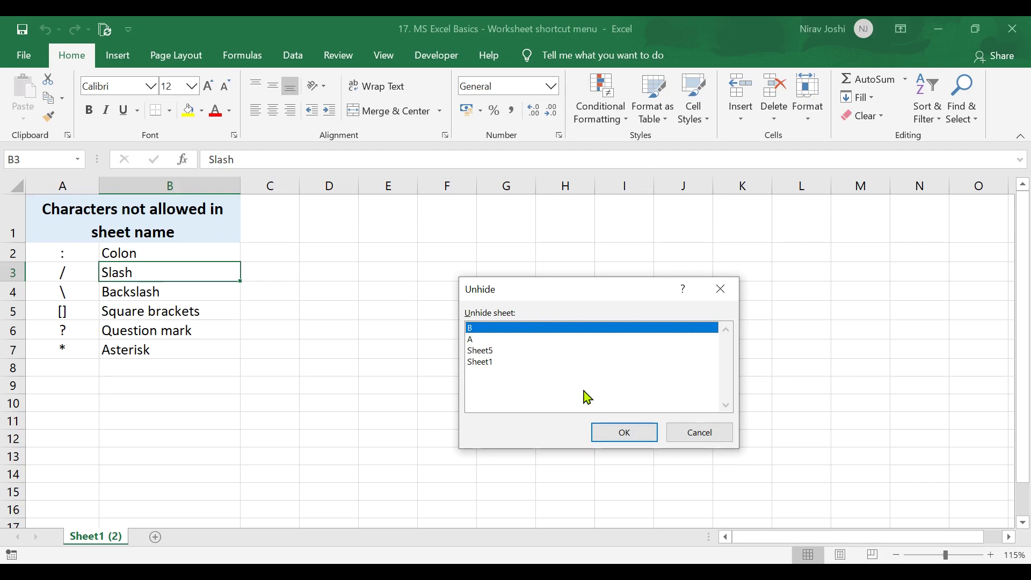
click(624, 433)
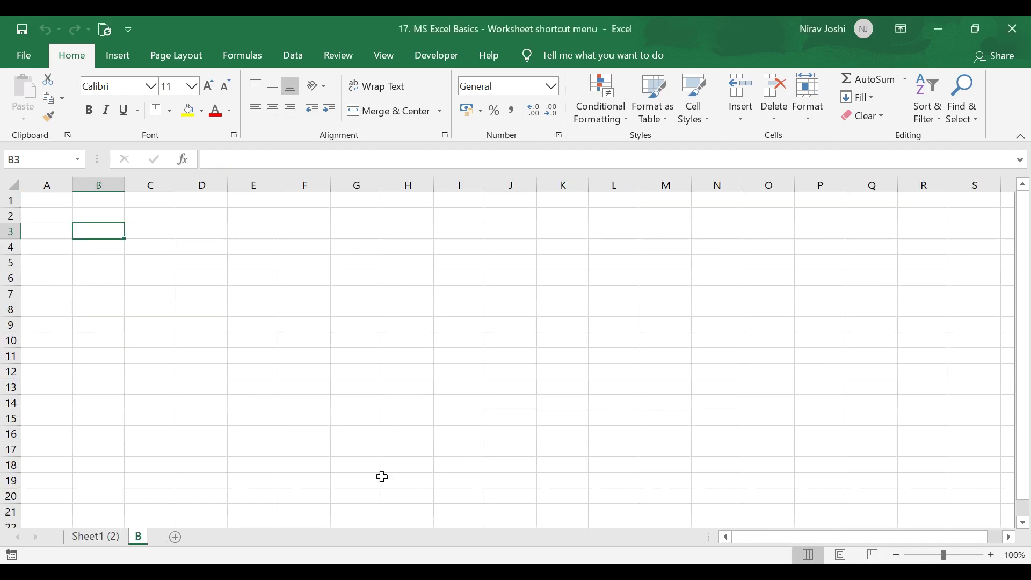
Step: Unhide sheet A, leaving Sheet5 and Sheet1 hidden
right_click(141, 539)
click(164, 500)
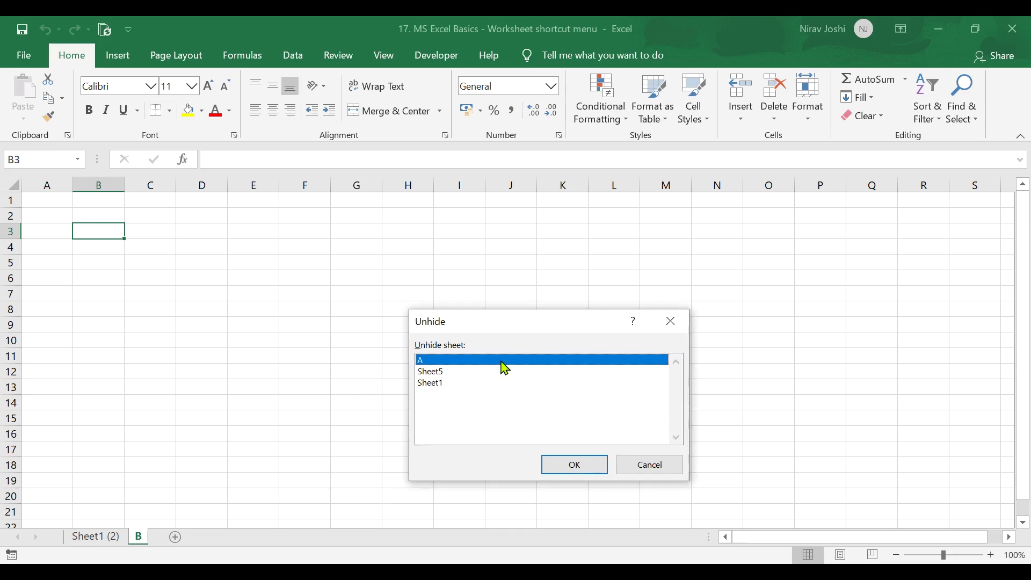
double_click(420, 362)
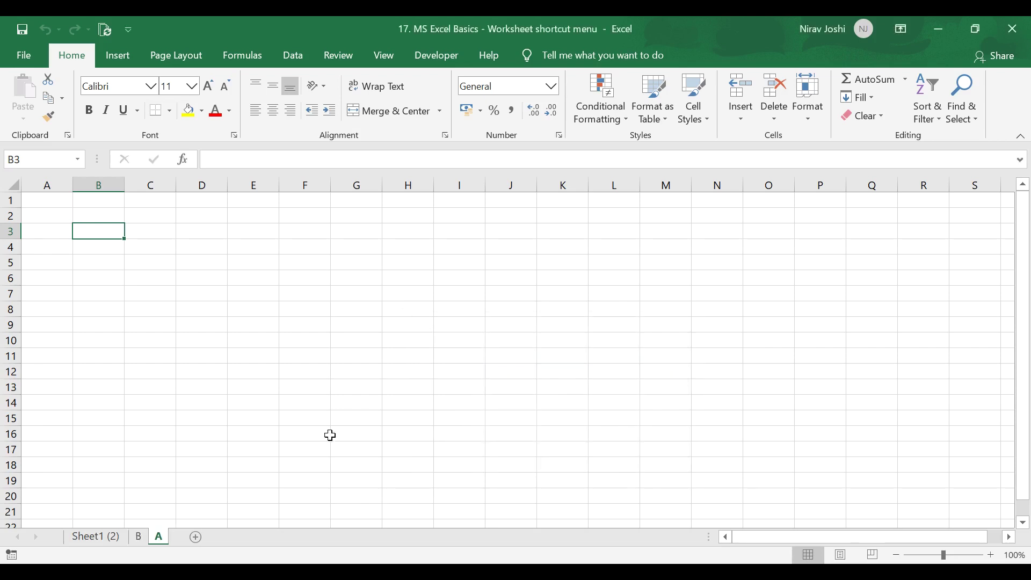
Step: Group all visible sheets with Select All Sheets, and release the group with Ungroup Sheets
right_click(160, 537)
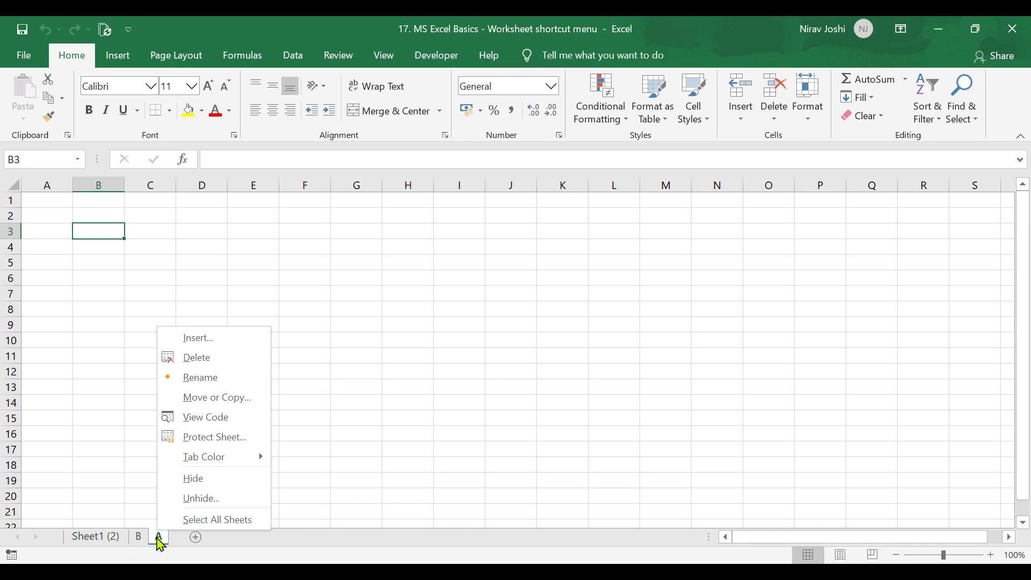
click(207, 520)
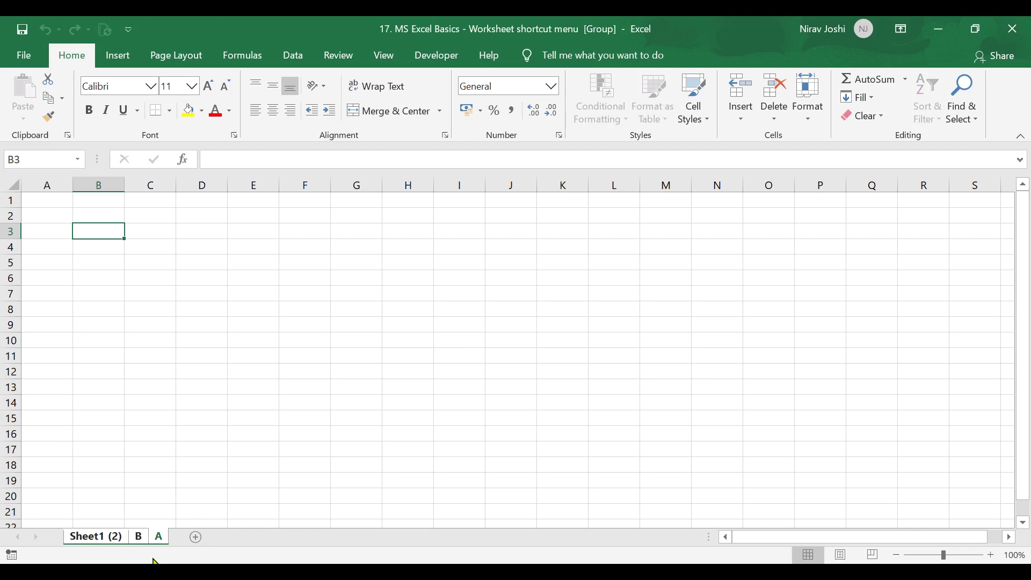
right_click(98, 540)
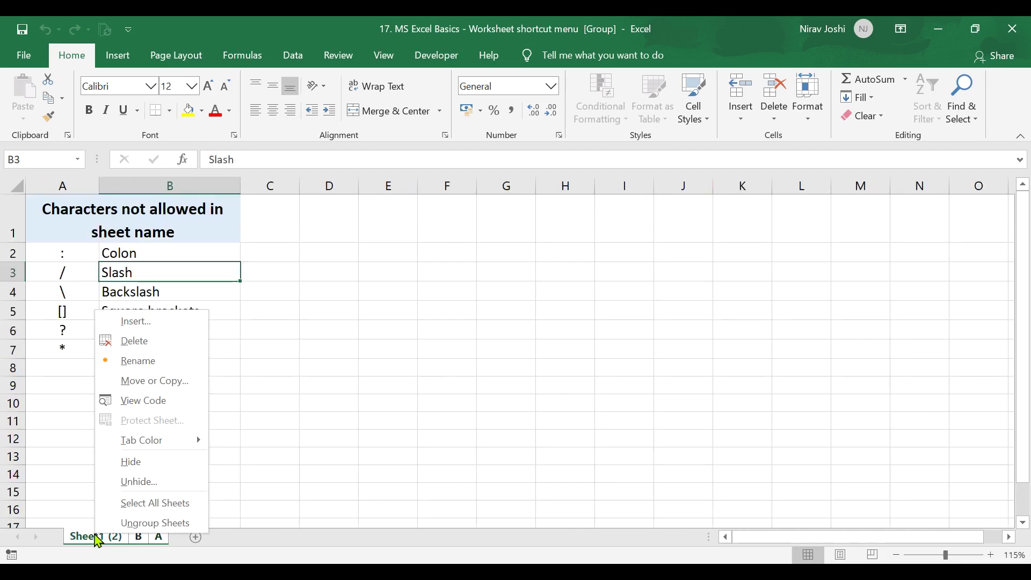
click(150, 530)
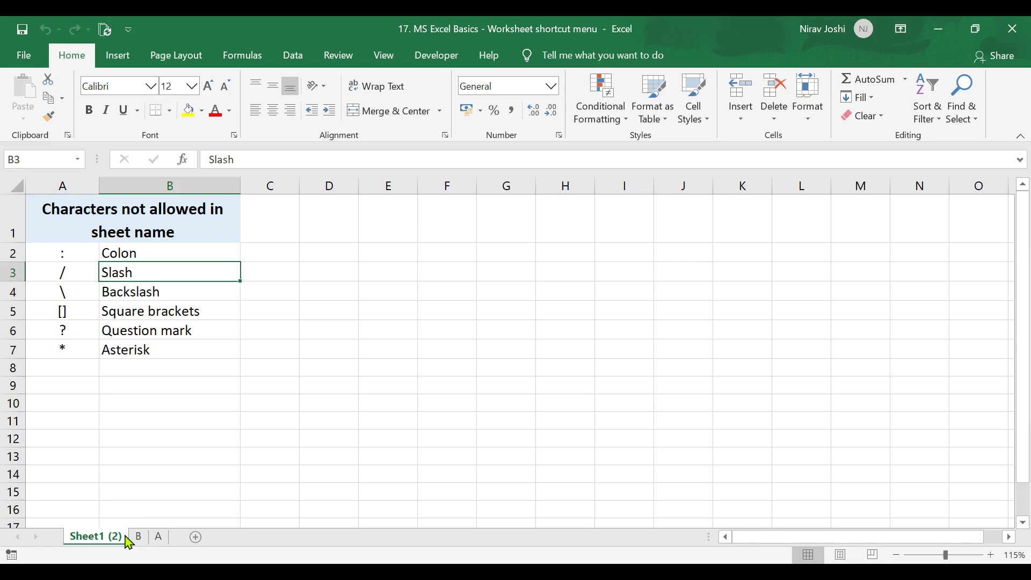
Step: Open the worksheet shortcut menu for Sheet1 (2)
right_click(93, 537)
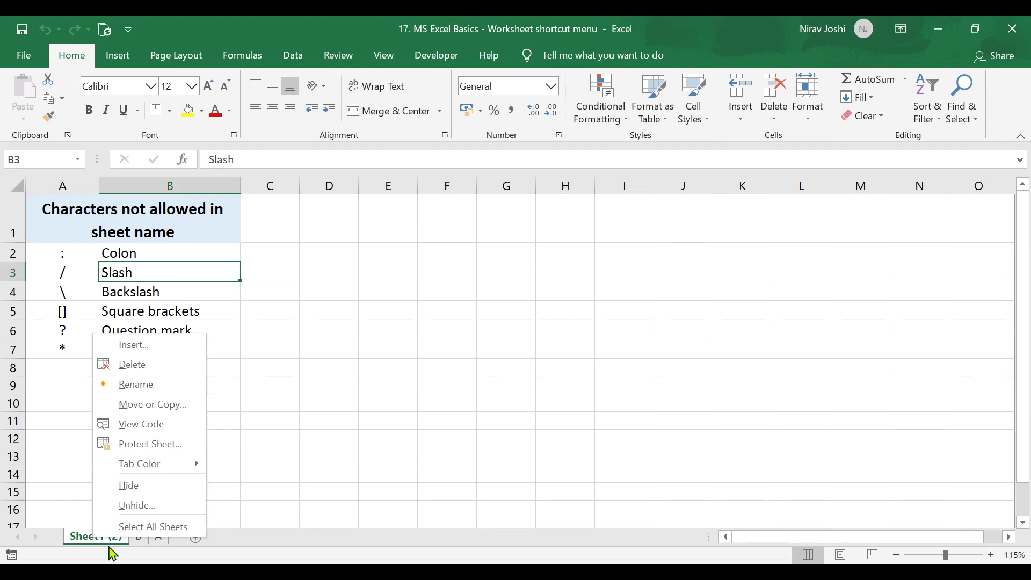